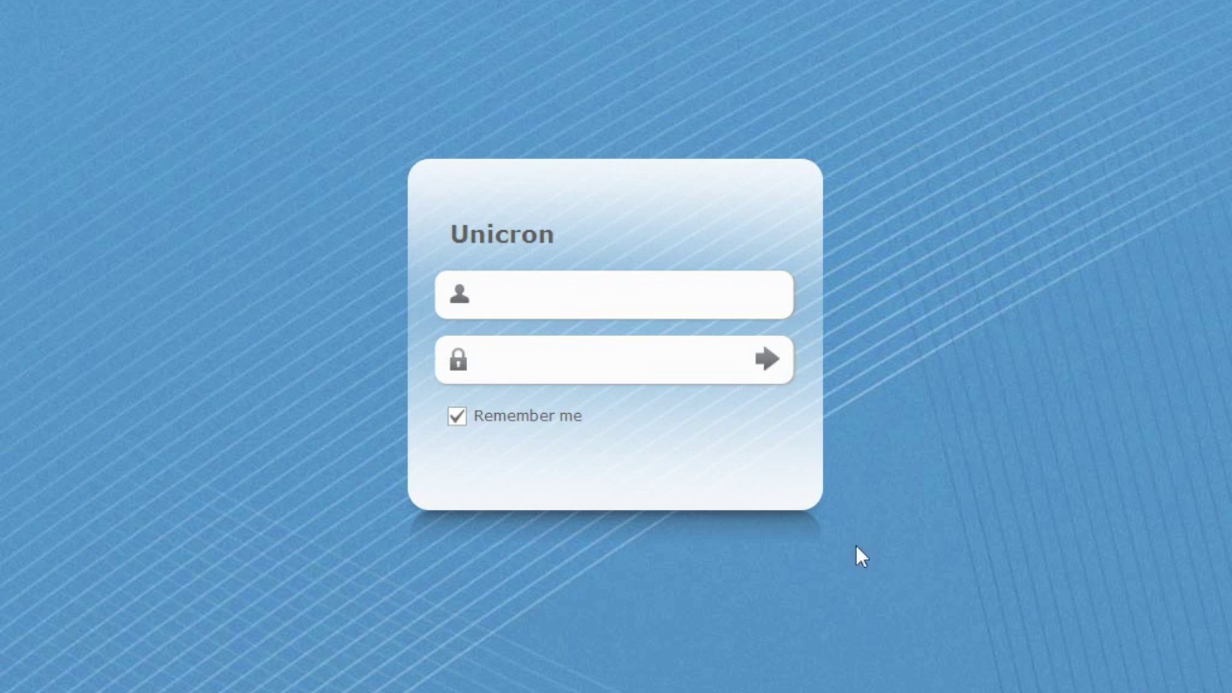
Step: Sign in to the DiskStation as admin with the account password
{"action": "left_click", "coordinate": [690, 291]}
{"action": "type", "text": "admin"}
{"action": "key", "text": "Tab"}
{"action": "type", "text": "********"}
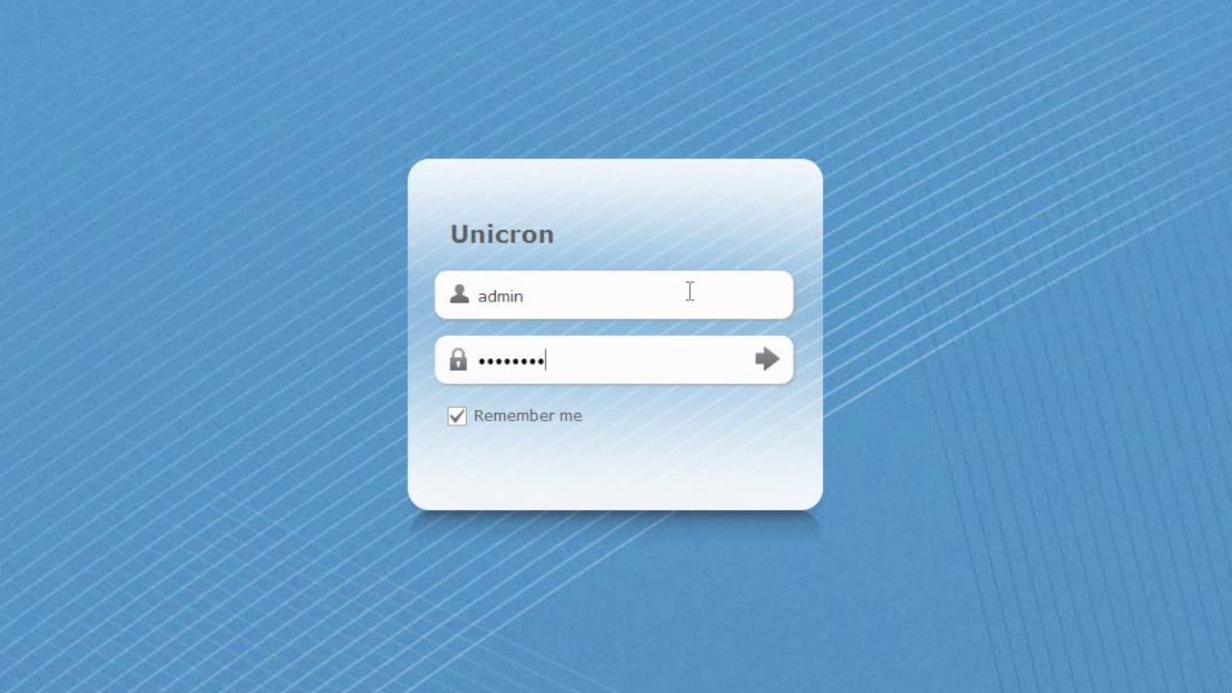
{"action": "key", "text": "Return"}
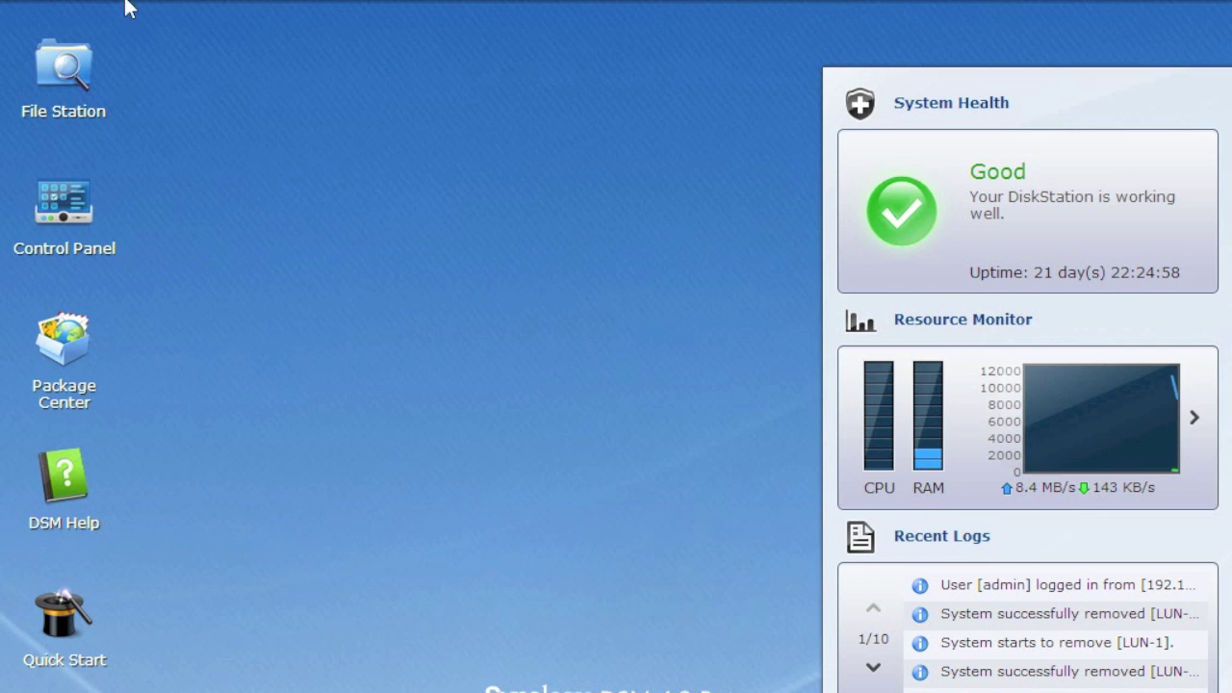
Step: Open Storage Manager and show its iSCSI LUN list
{"action": "left_click", "coordinate": [110, 4]}
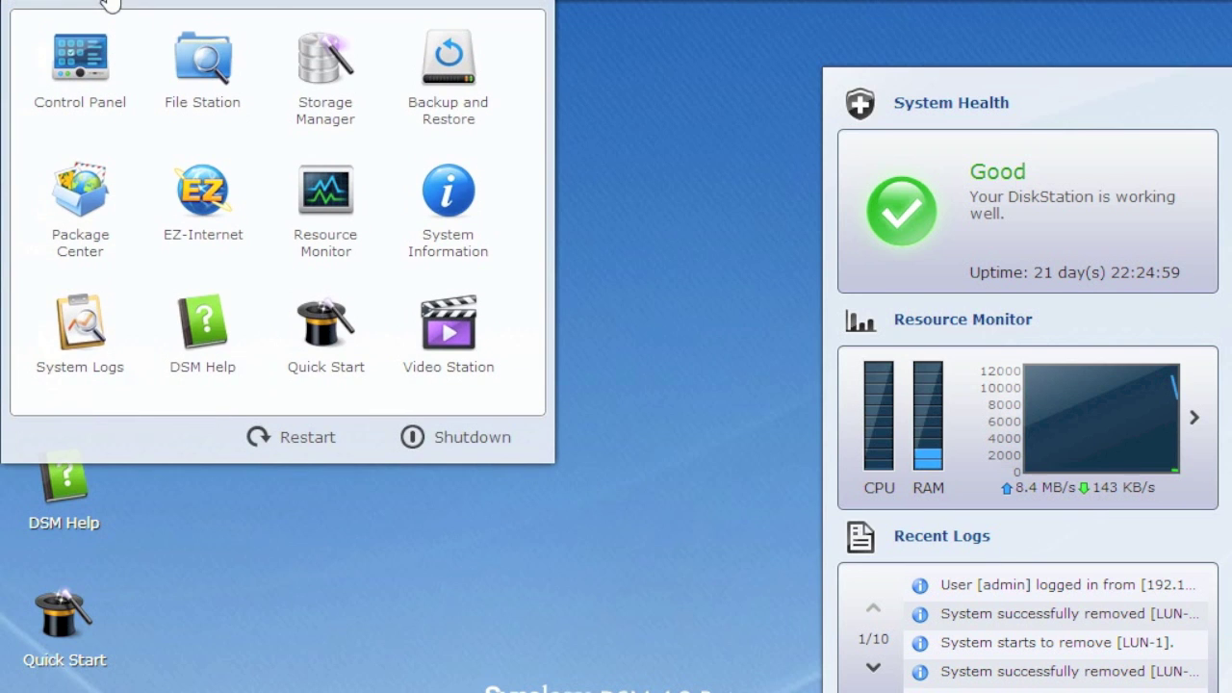
{"action": "left_click", "coordinate": [325, 58]}
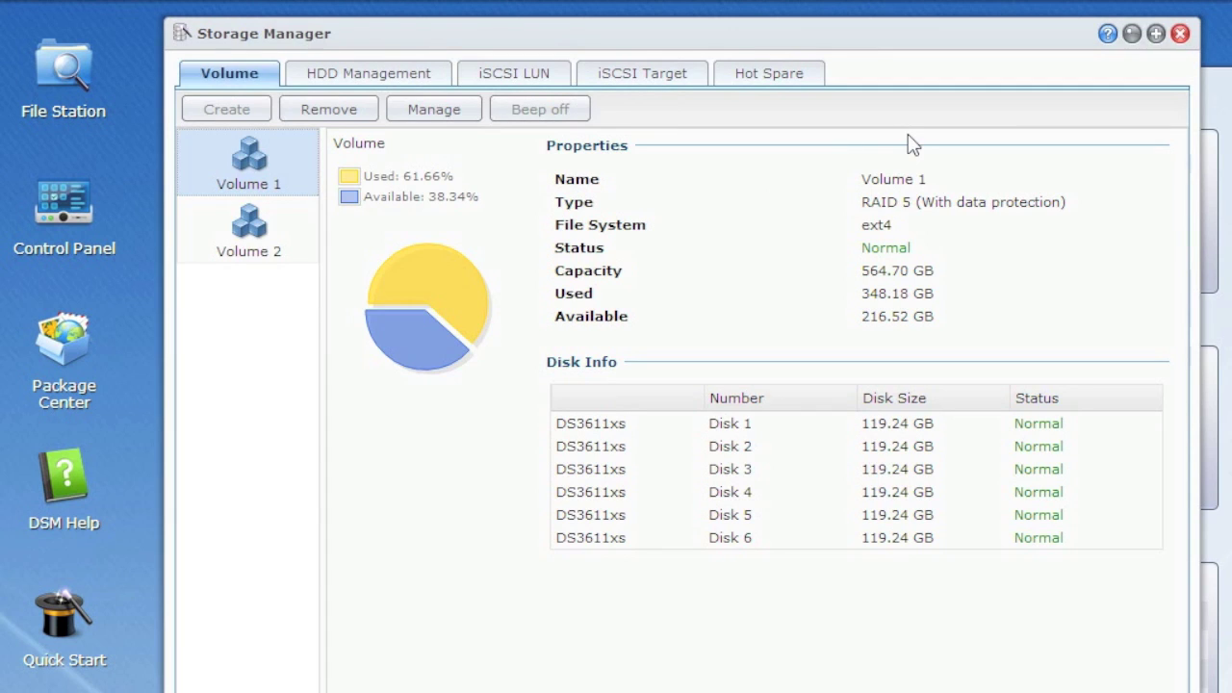
{"action": "left_click", "coordinate": [537, 73]}
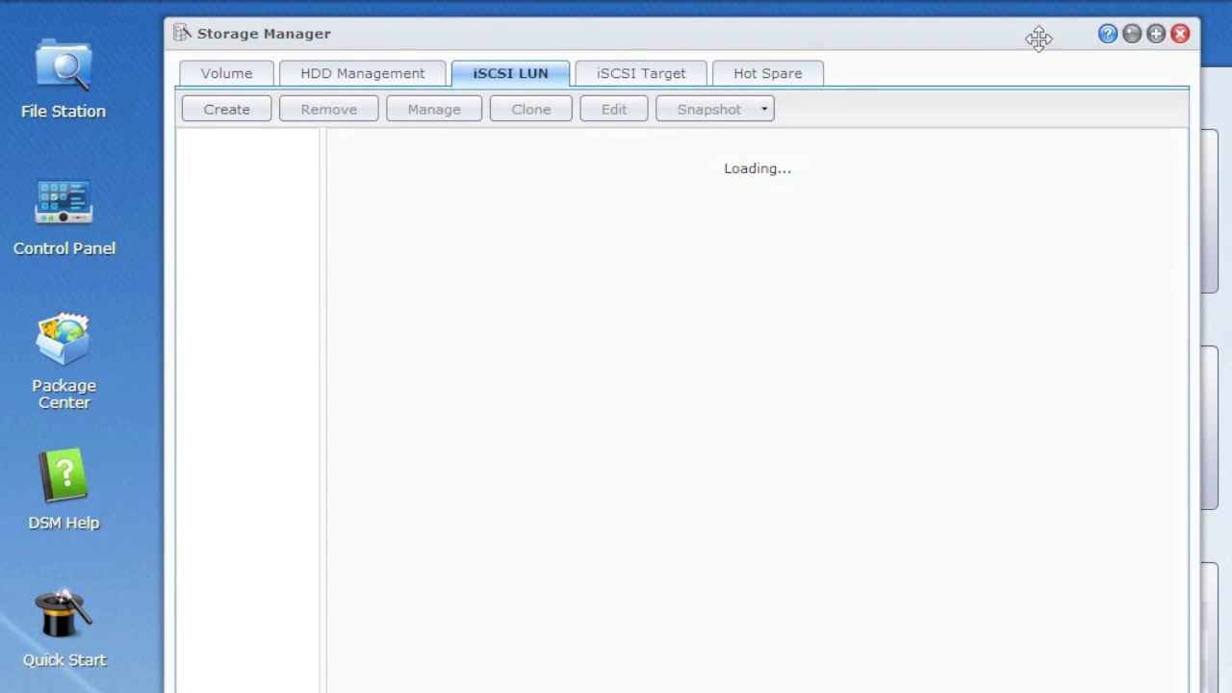
{"action": "left_click_drag", "start_coordinate": [981, 42], "coordinate": [977, 36]}
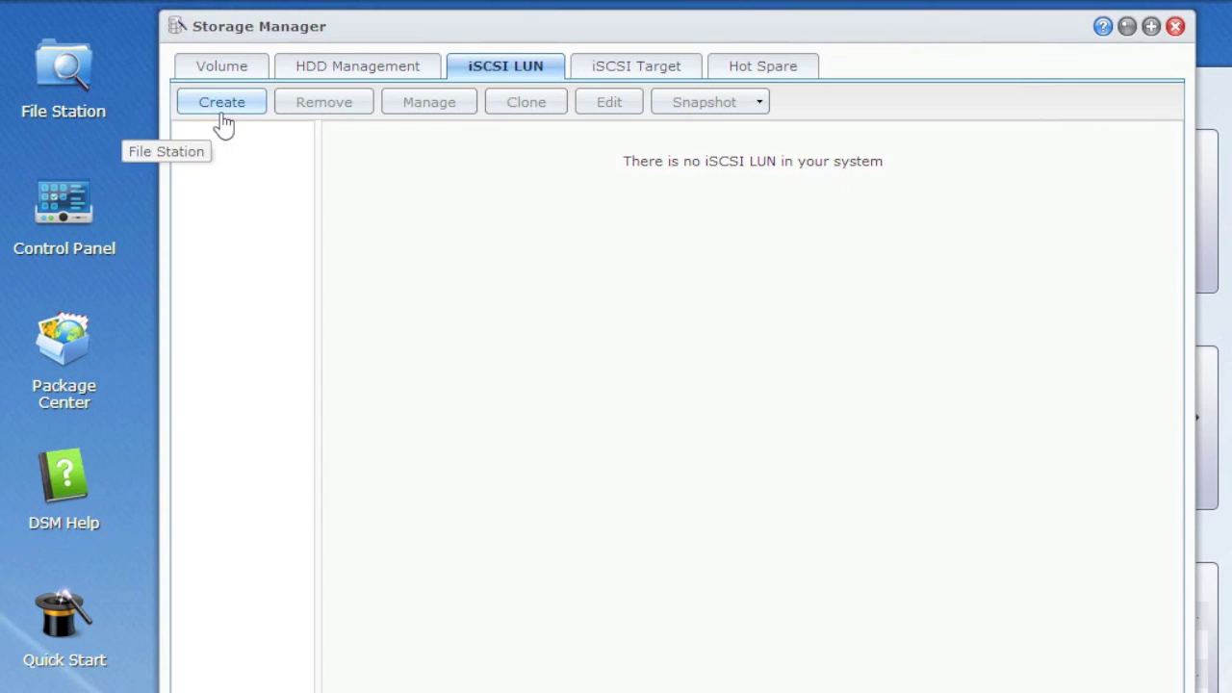
Step: Start a new regular-files iSCSI LUN, name it Demo-LUN, and set its location to Volume 2
{"action": "left_click", "coordinate": [222, 102]}
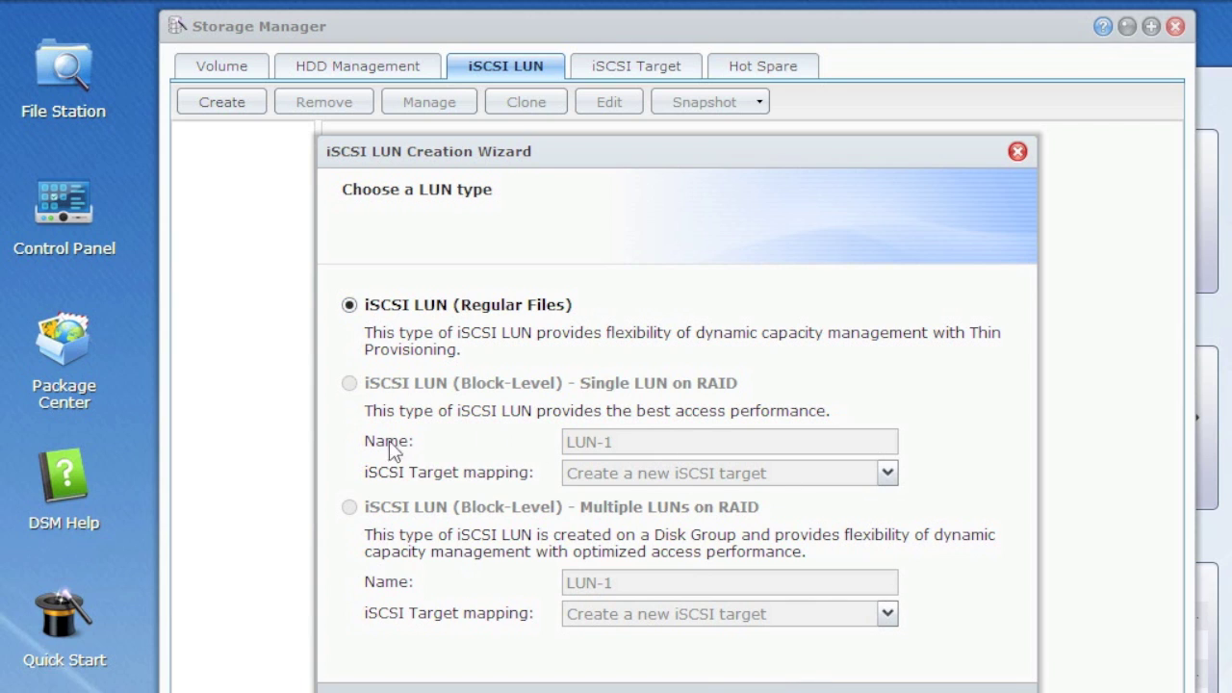
{"action": "key", "text": "Return"}
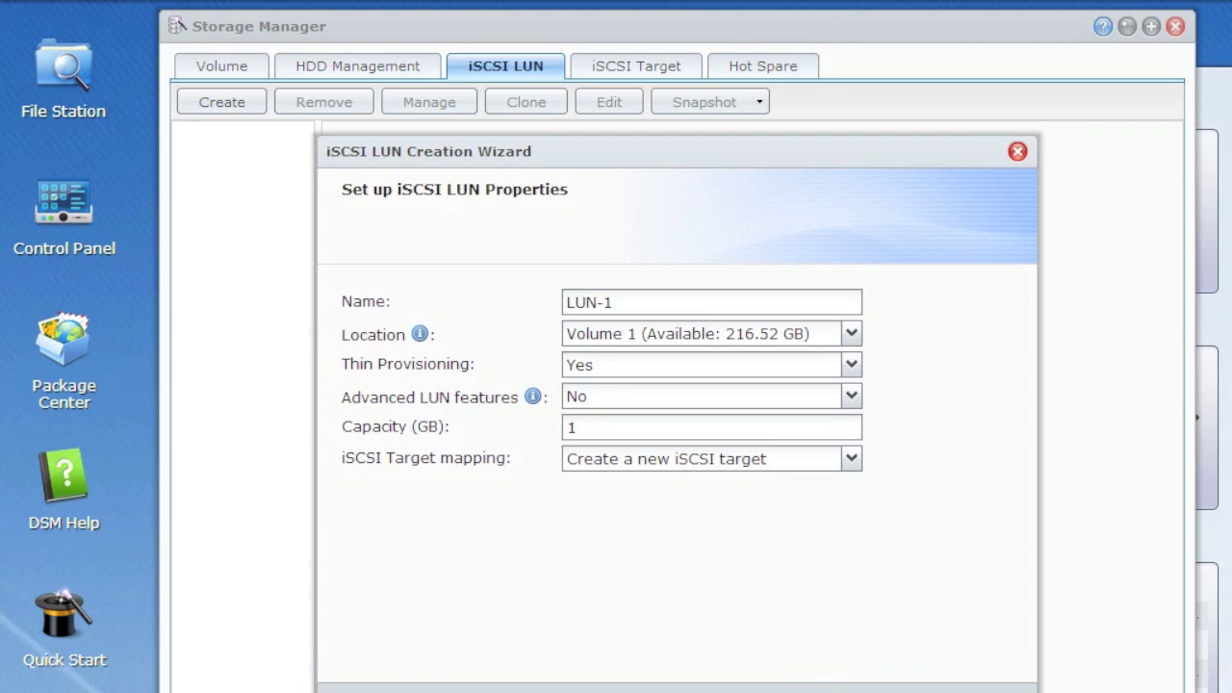
{"action": "triple_click", "coordinate": [668, 304]}
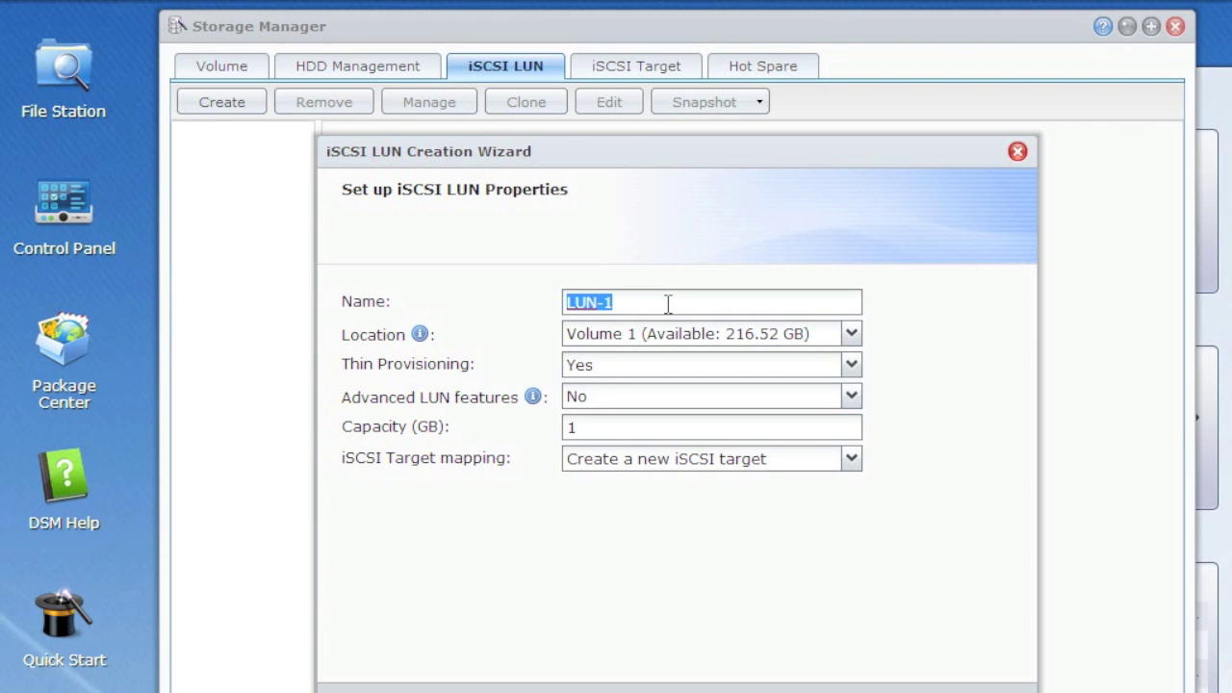
{"action": "type", "text": "Demo-"}
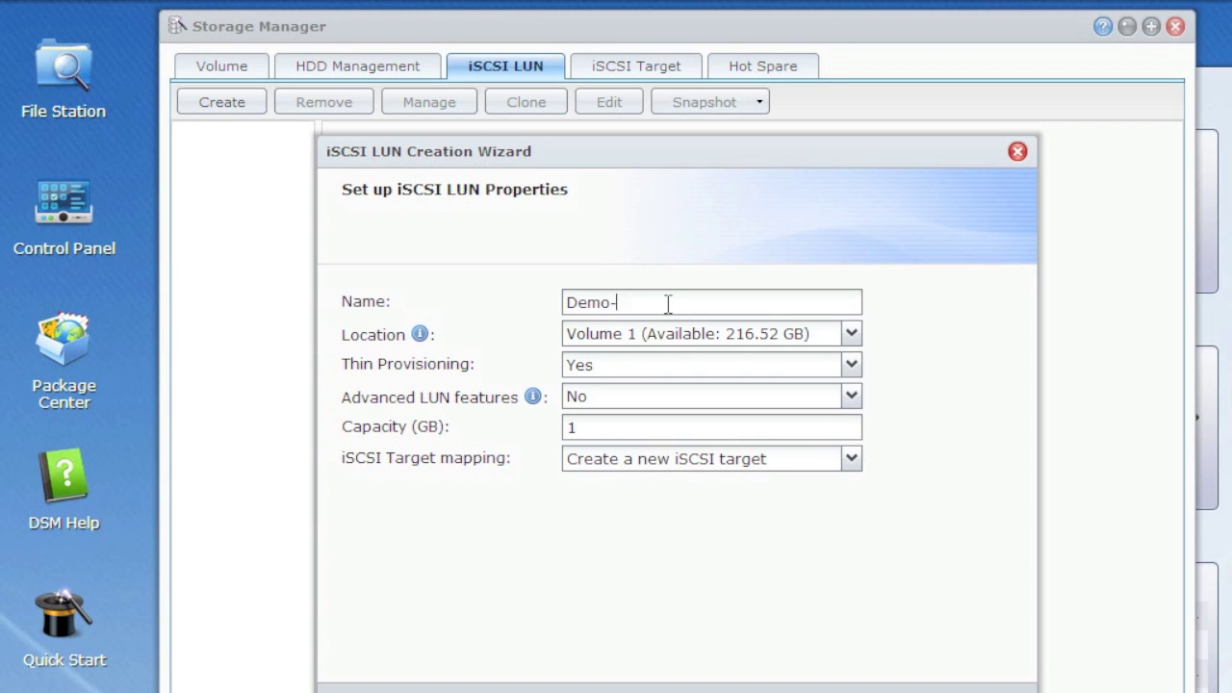
{"action": "type", "text": "LUN"}
{"action": "left_click", "coordinate": [769, 336]}
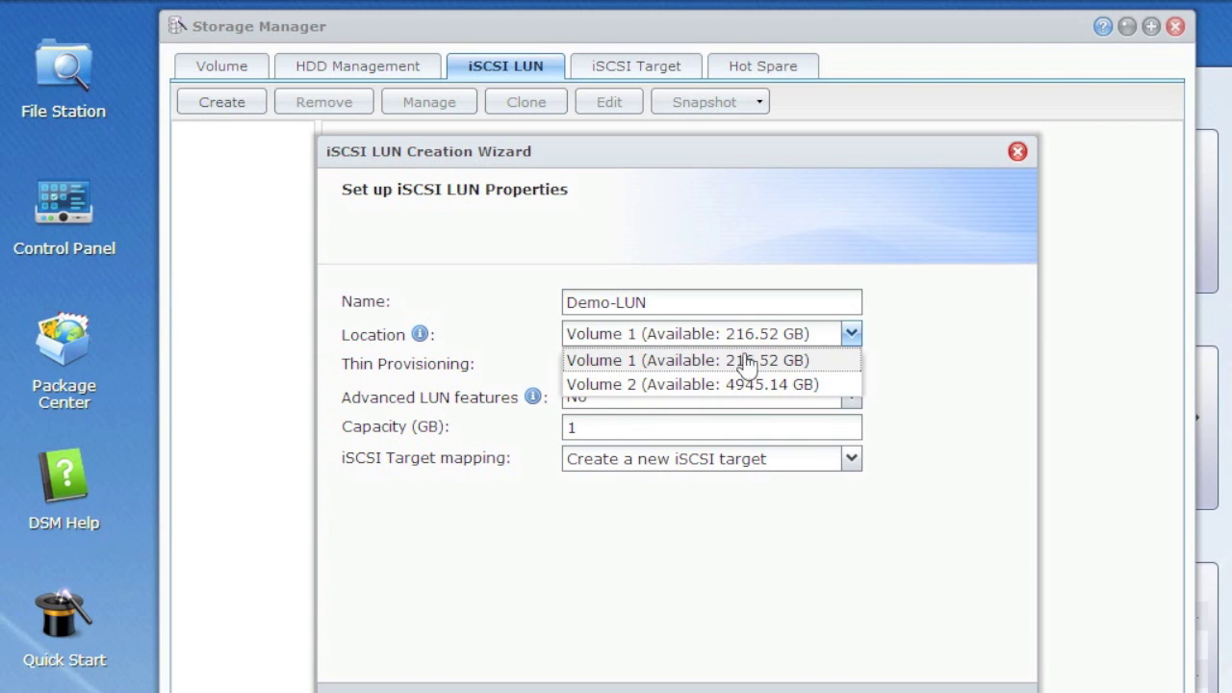
{"action": "left_click", "coordinate": [677, 384]}
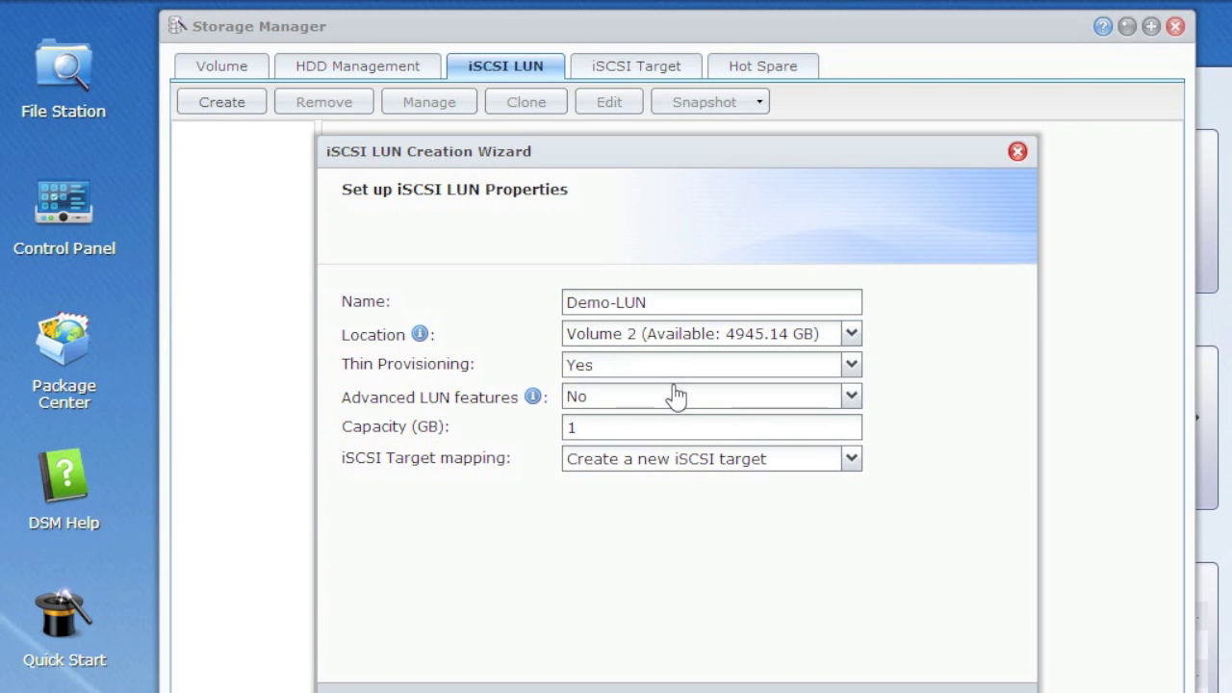
Step: Keep thin provisioning on Yes, enable advanced LUN features, and set the LUN capacity to 500 GB
{"action": "left_click", "coordinate": [695, 377]}
{"action": "left_click", "coordinate": [696, 385]}
{"action": "mouse_move", "coordinate": [531, 396]}
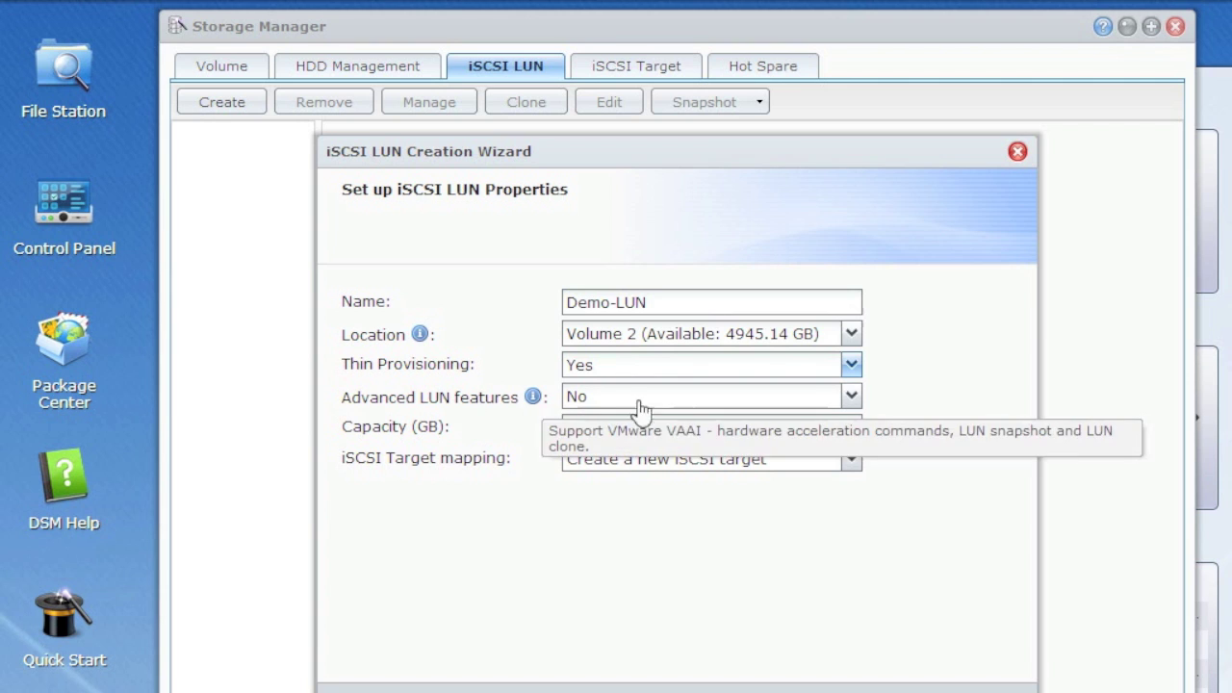
{"action": "left_click", "coordinate": [712, 402]}
{"action": "left_click", "coordinate": [631, 424]}
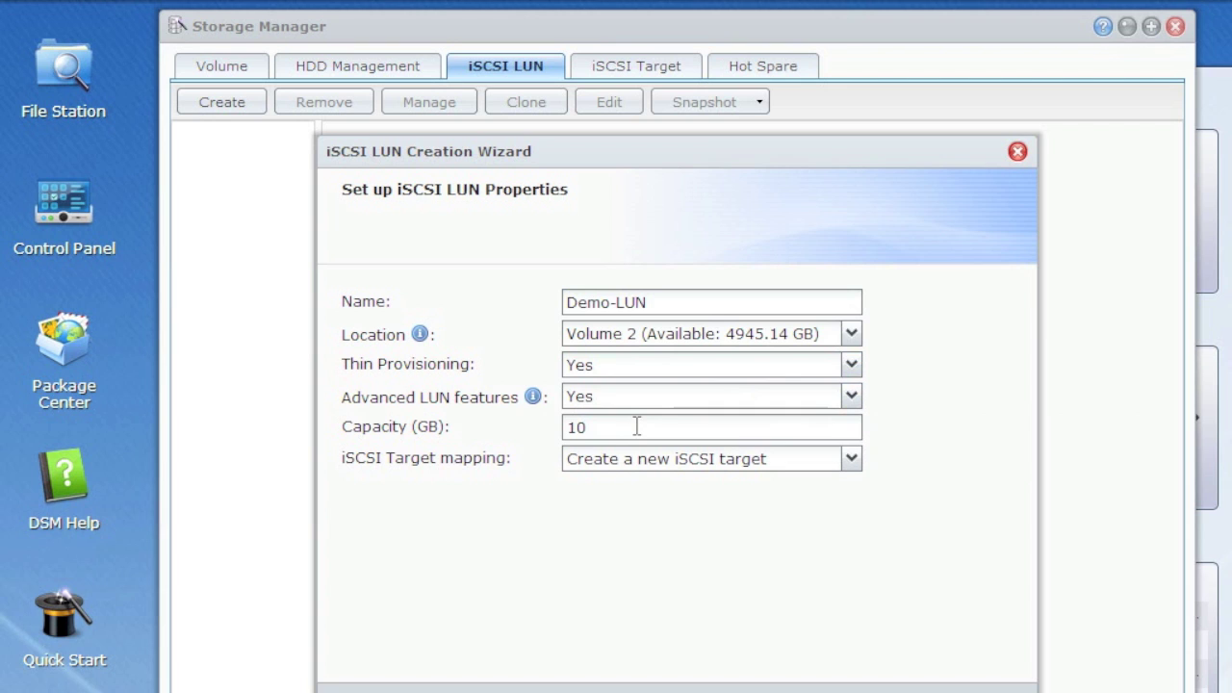
{"action": "double_click", "coordinate": [617, 428]}
{"action": "type", "text": "500"}
Step: Map the new LUN to the existing Unicron-iSCSI target and apply the settings to create it
{"action": "left_click", "coordinate": [791, 466]}
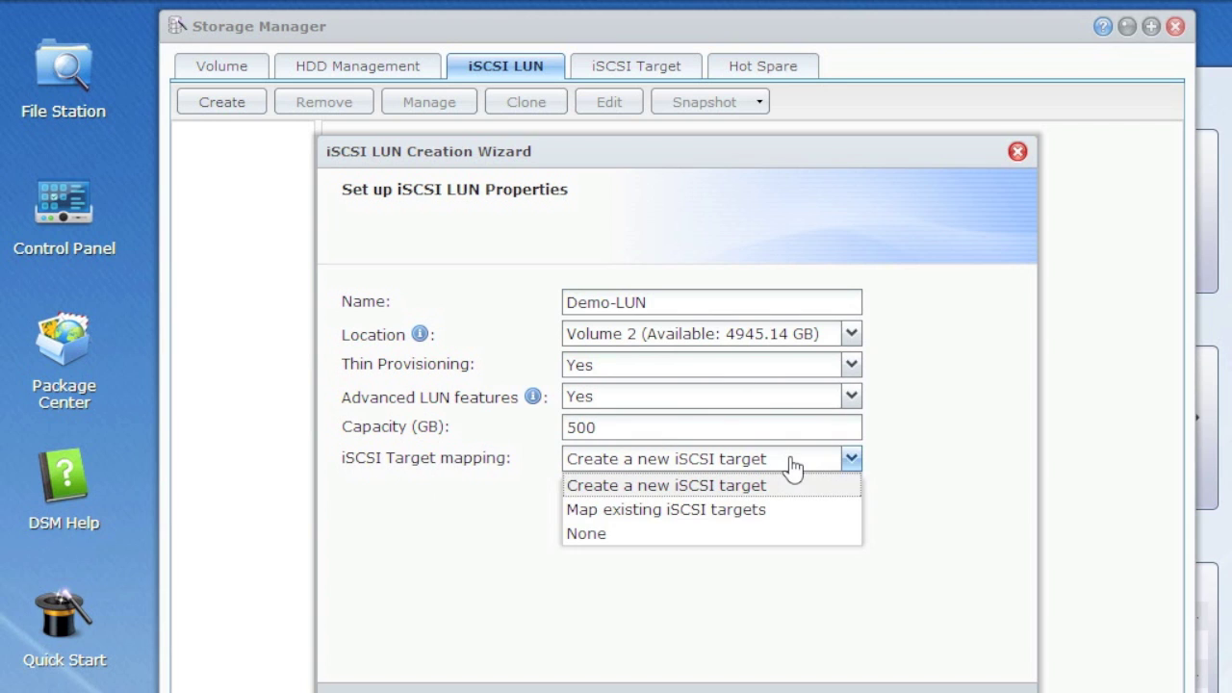
{"action": "left_click", "coordinate": [709, 507]}
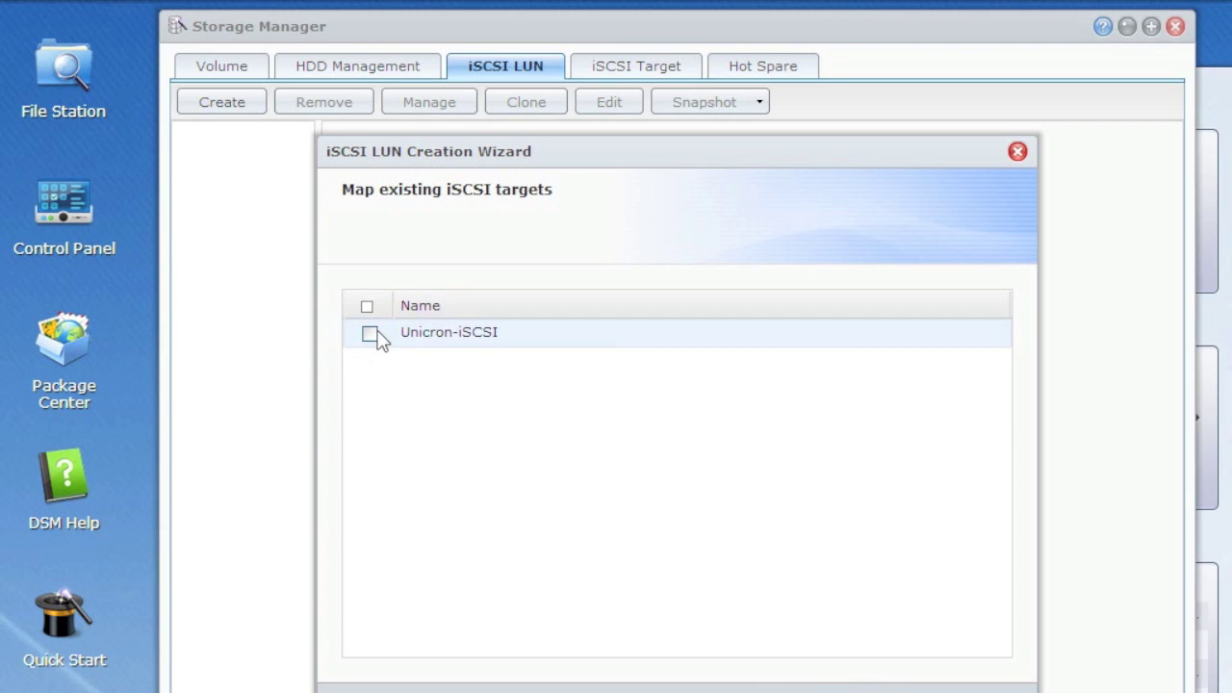
{"action": "left_click", "coordinate": [371, 334]}
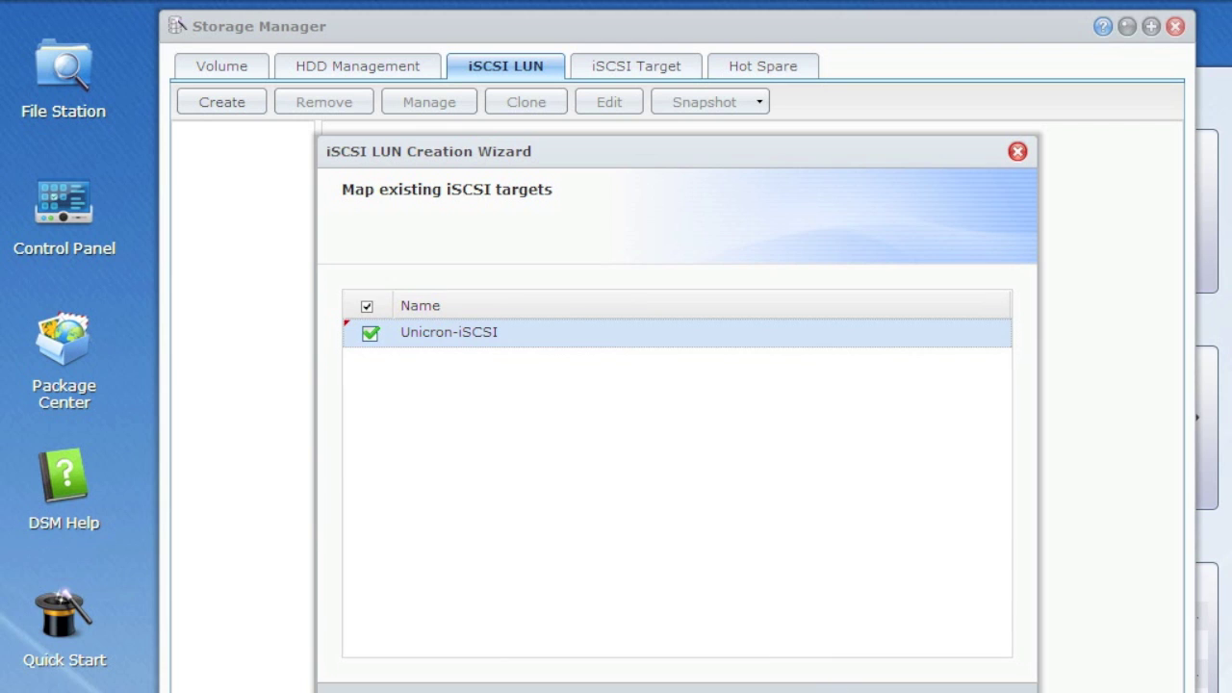
{"action": "key", "text": "Return"}
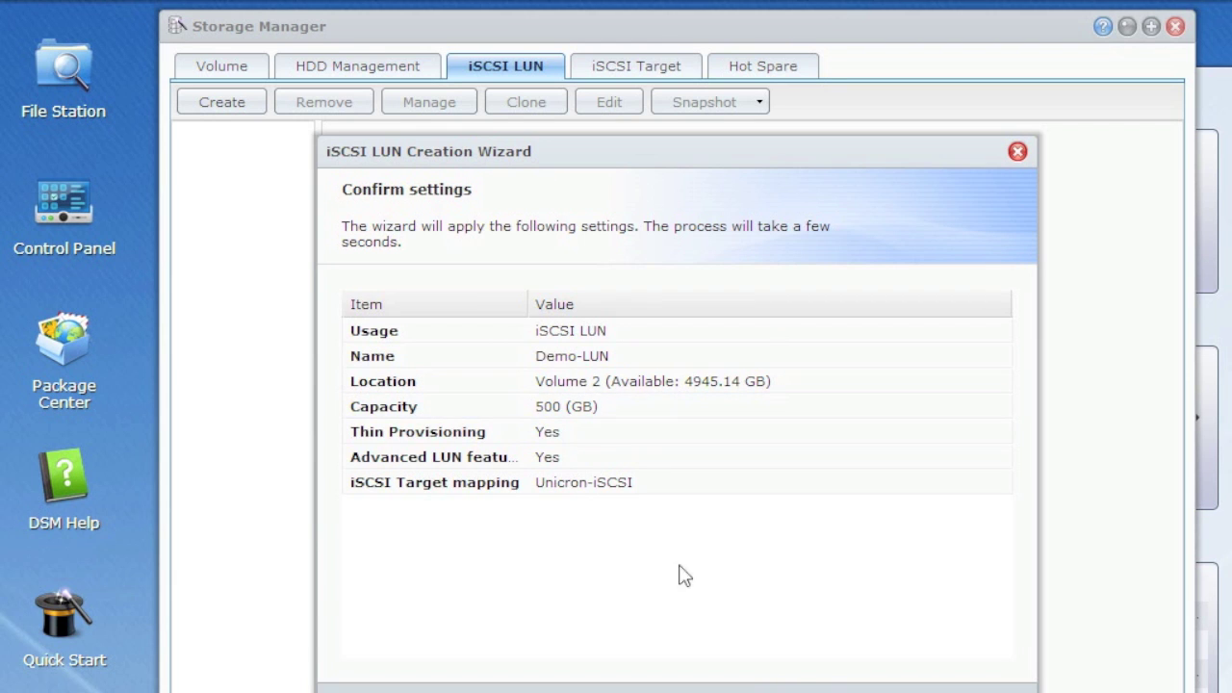
{"action": "key", "text": "Return"}
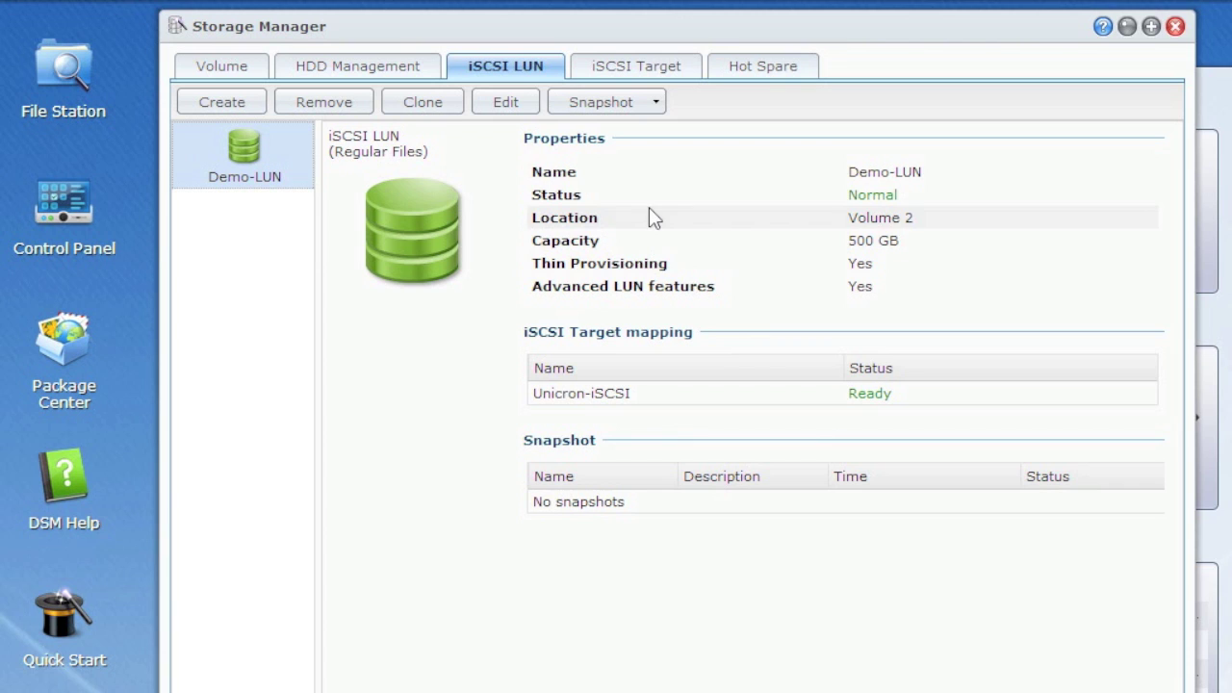
Step: View the Snapshot Manager for Demo-LUN and close it again
{"action": "left_click", "coordinate": [601, 103]}
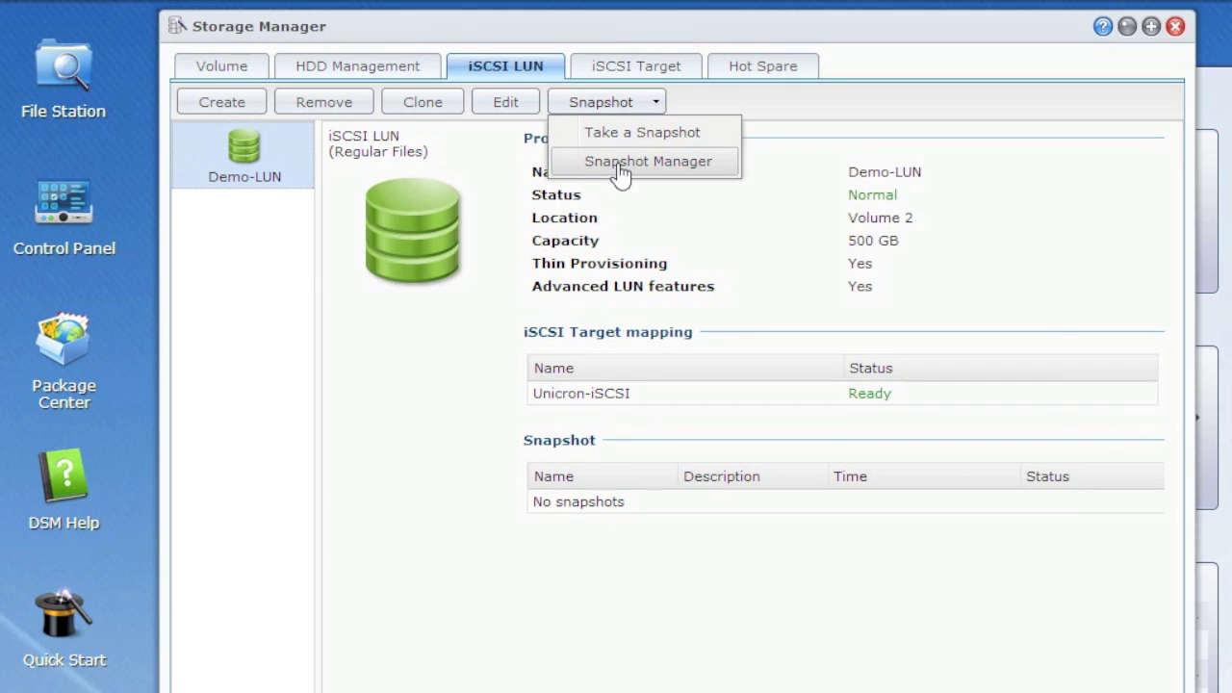
{"action": "left_click", "coordinate": [620, 162]}
{"action": "left_click", "coordinate": [964, 676]}
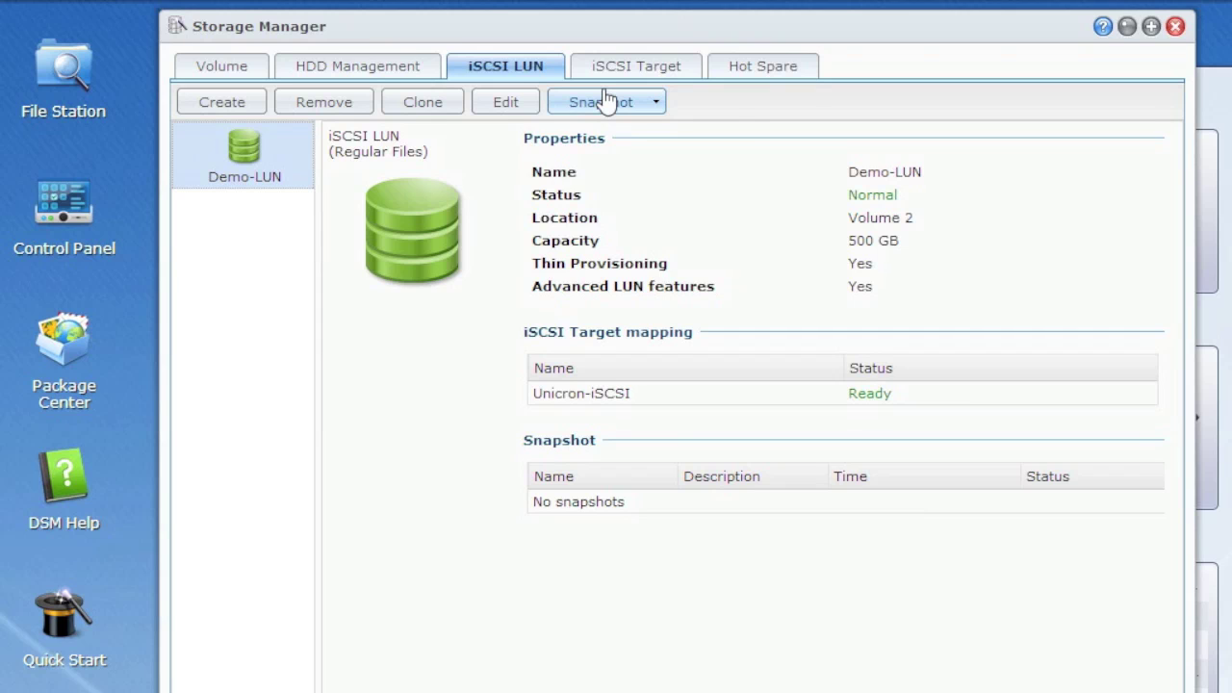
Step: Take a snapshot of Demo-LUN with the description "Demo snapshot."
{"action": "left_click", "coordinate": [604, 99]}
{"action": "left_click", "coordinate": [603, 136]}
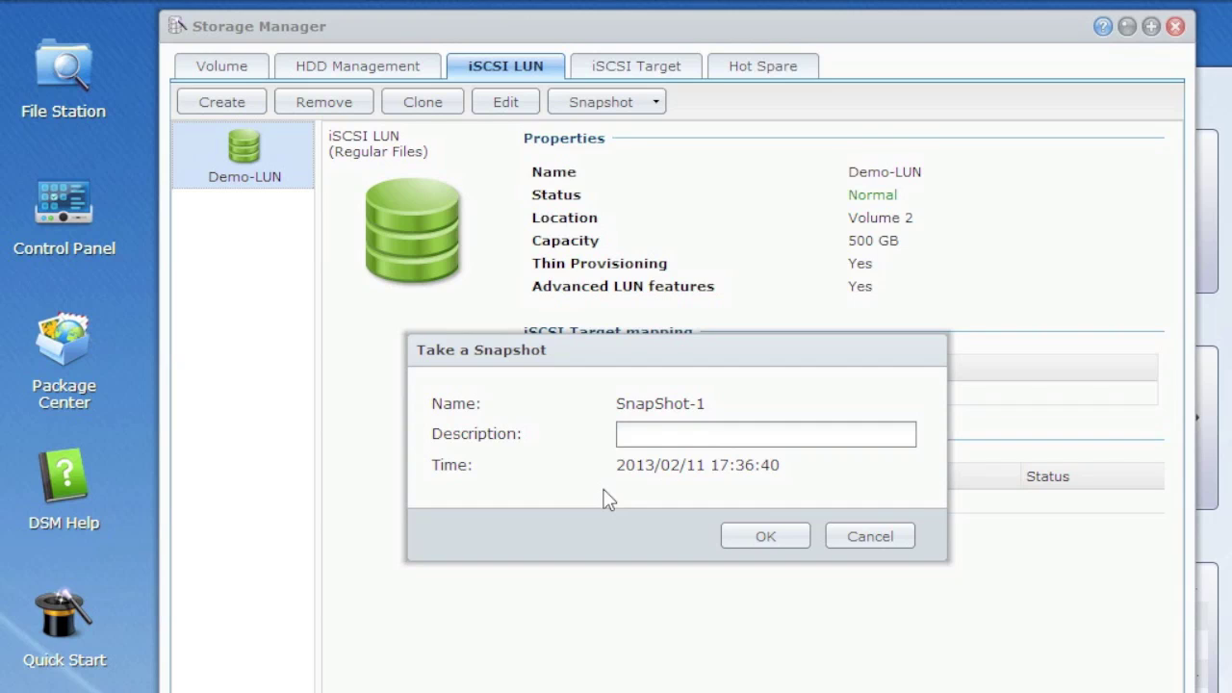
{"action": "left_click", "coordinate": [630, 435]}
{"action": "type", "text": "Demo snapshot."}
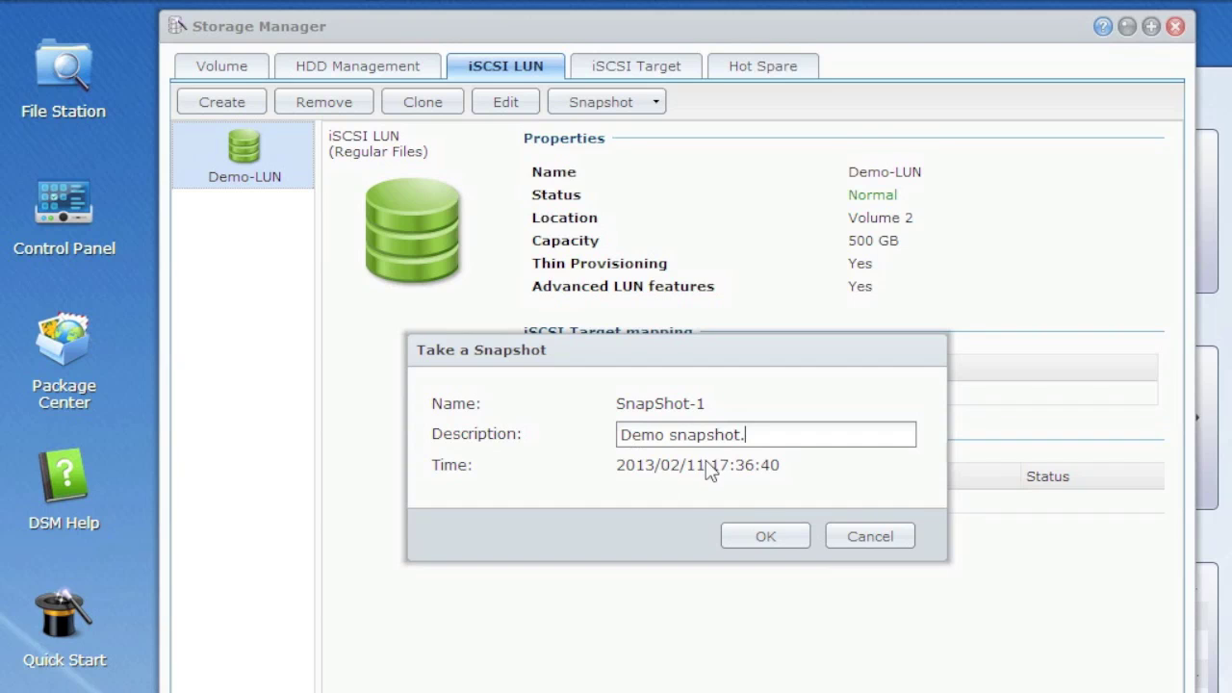
{"action": "left_click", "coordinate": [760, 536]}
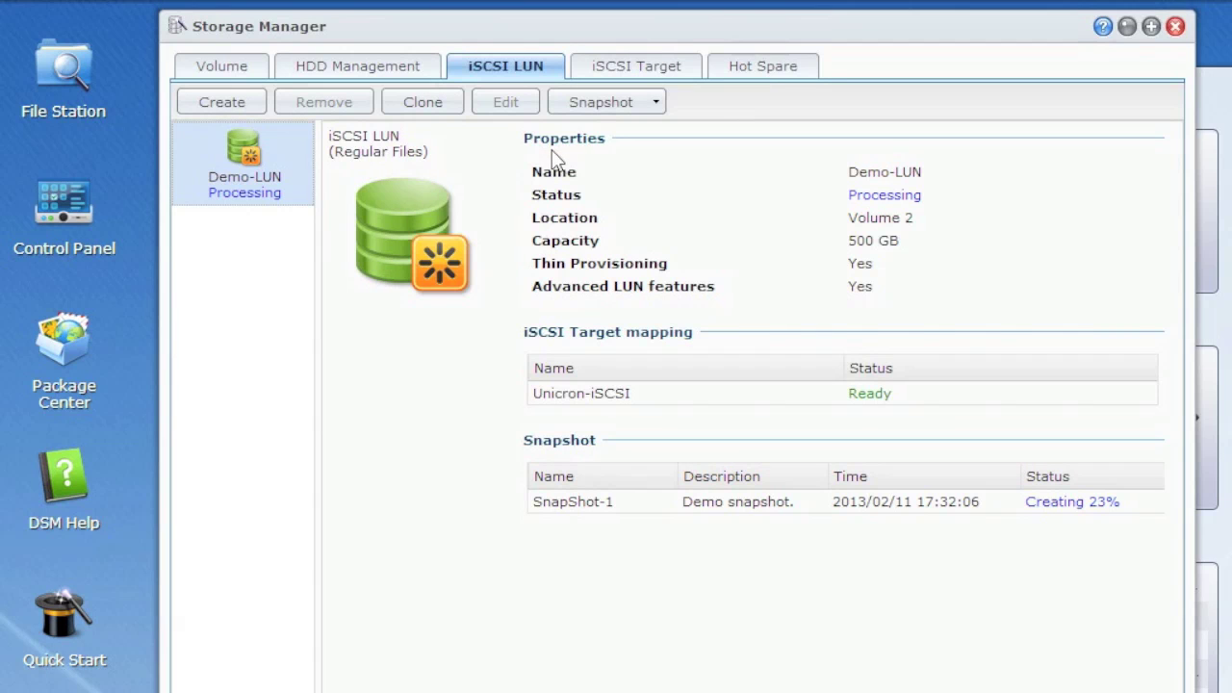
Step: Take another snapshot of Demo-LUN with the description "Second Snapshot"
{"action": "left_click", "coordinate": [602, 103]}
{"action": "left_click", "coordinate": [612, 132]}
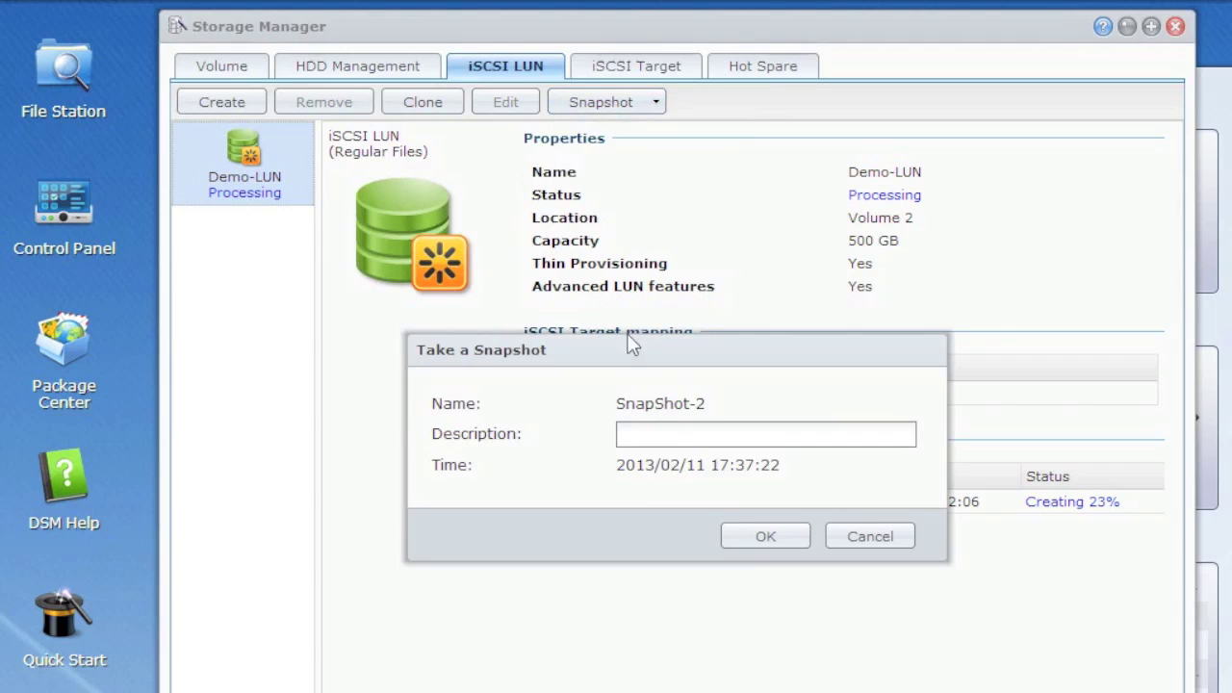
{"action": "left_click", "coordinate": [683, 435]}
{"action": "type", "text": "Second Snapshot"}
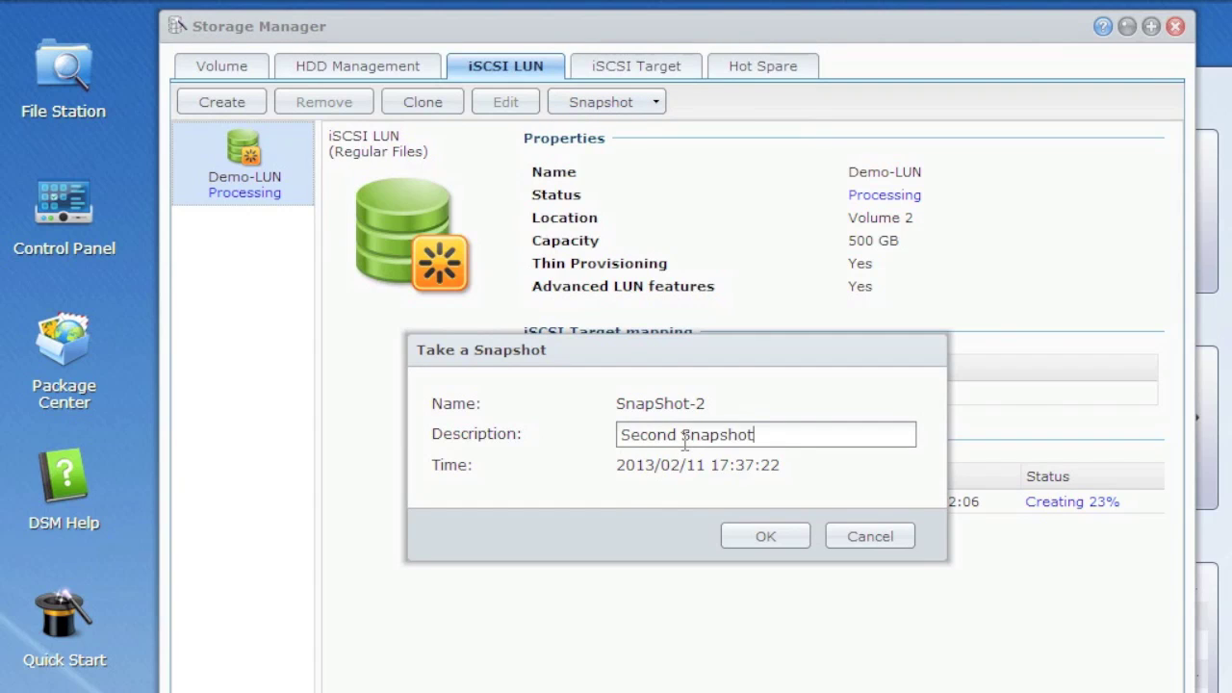
{"action": "left_click", "coordinate": [754, 532]}
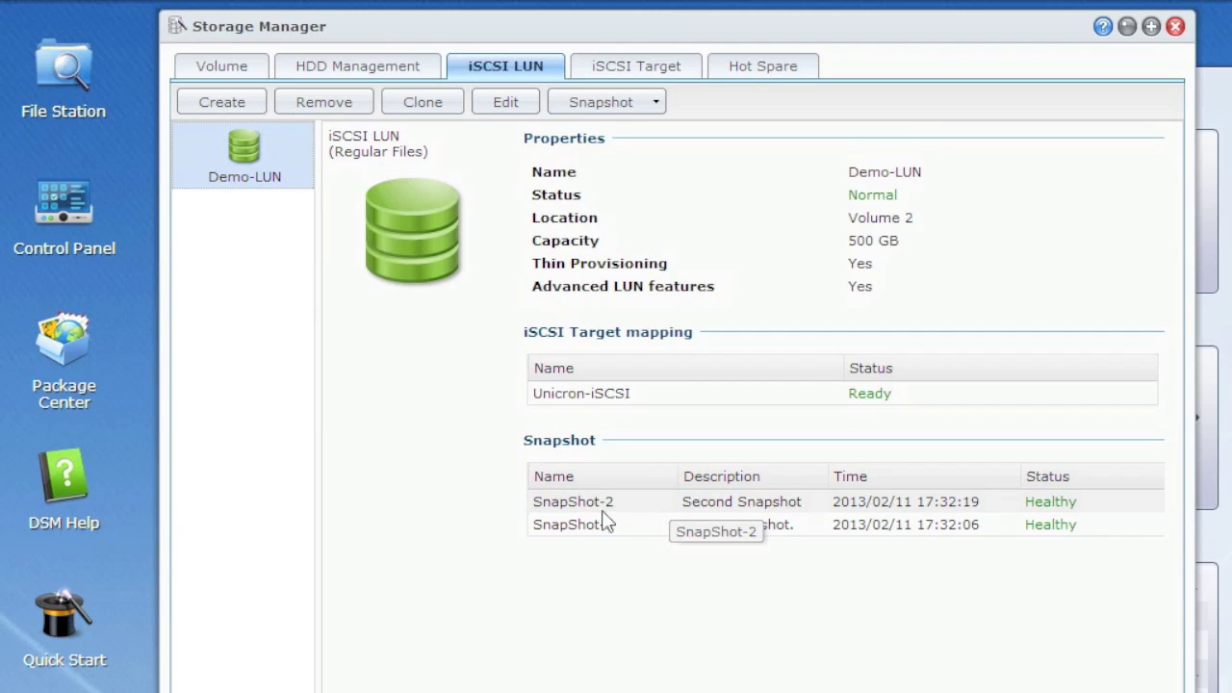
Step: Select SnapShot-2 in the Snapshot Manager and look at its editable properties without changing them
{"action": "left_click", "coordinate": [605, 102]}
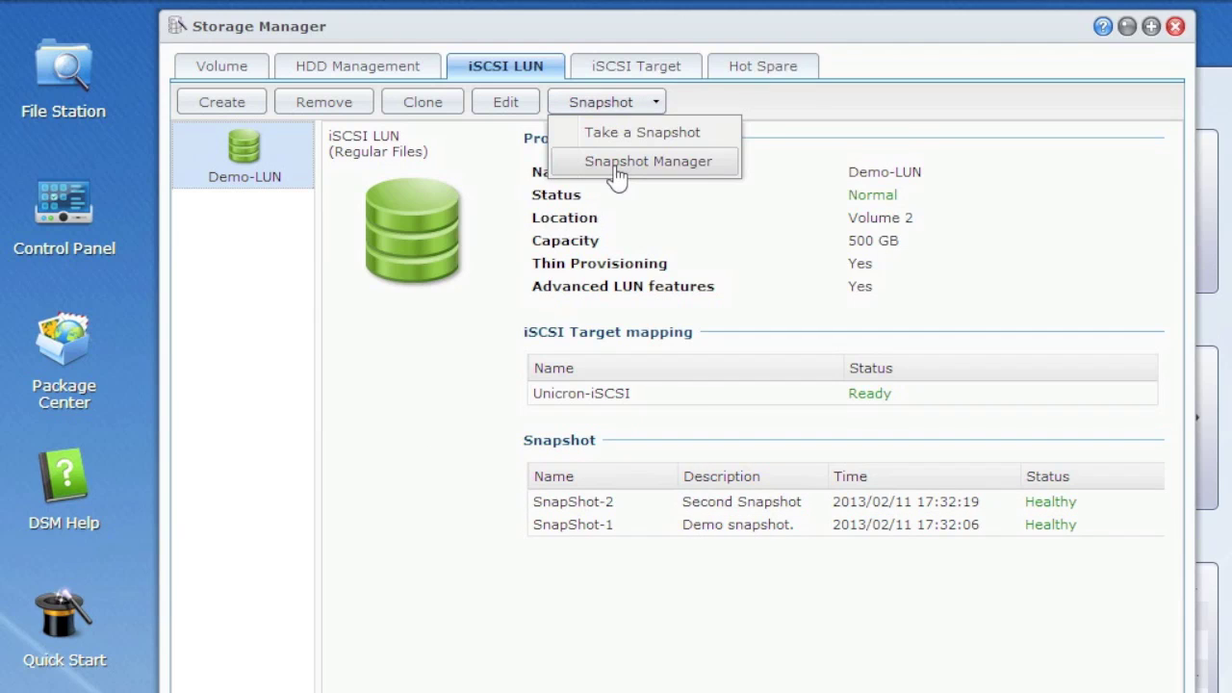
{"action": "left_click", "coordinate": [616, 162]}
{"action": "left_click", "coordinate": [345, 291]}
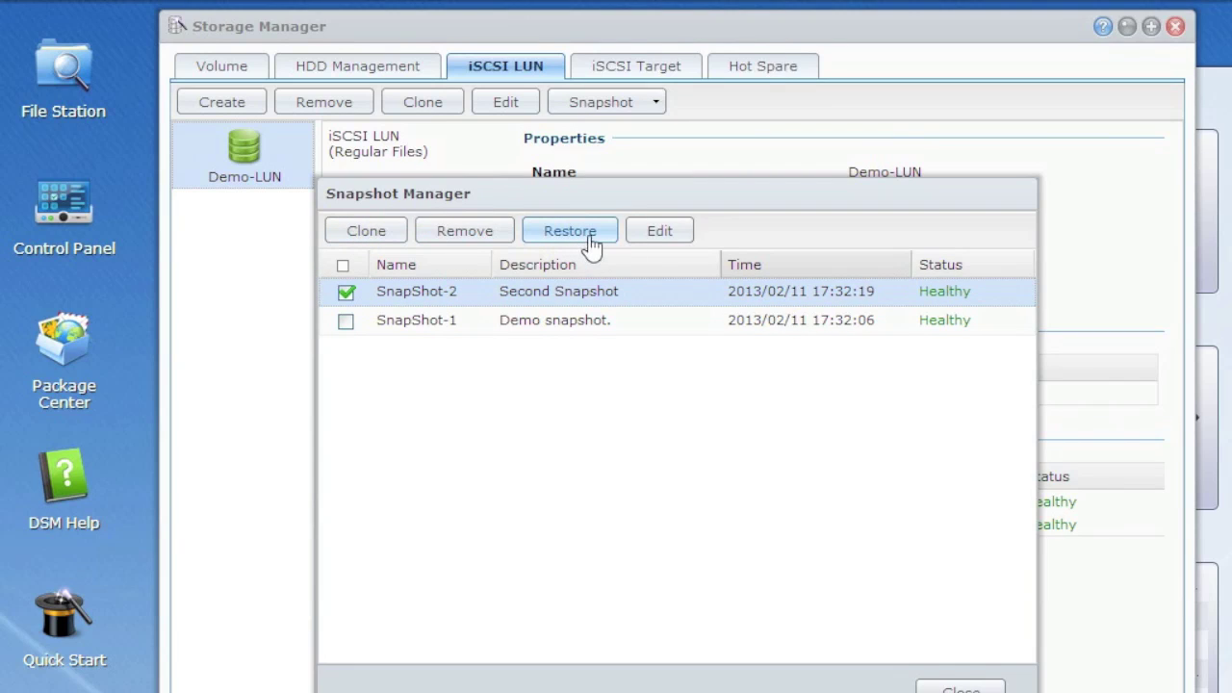
{"action": "left_click", "coordinate": [662, 235]}
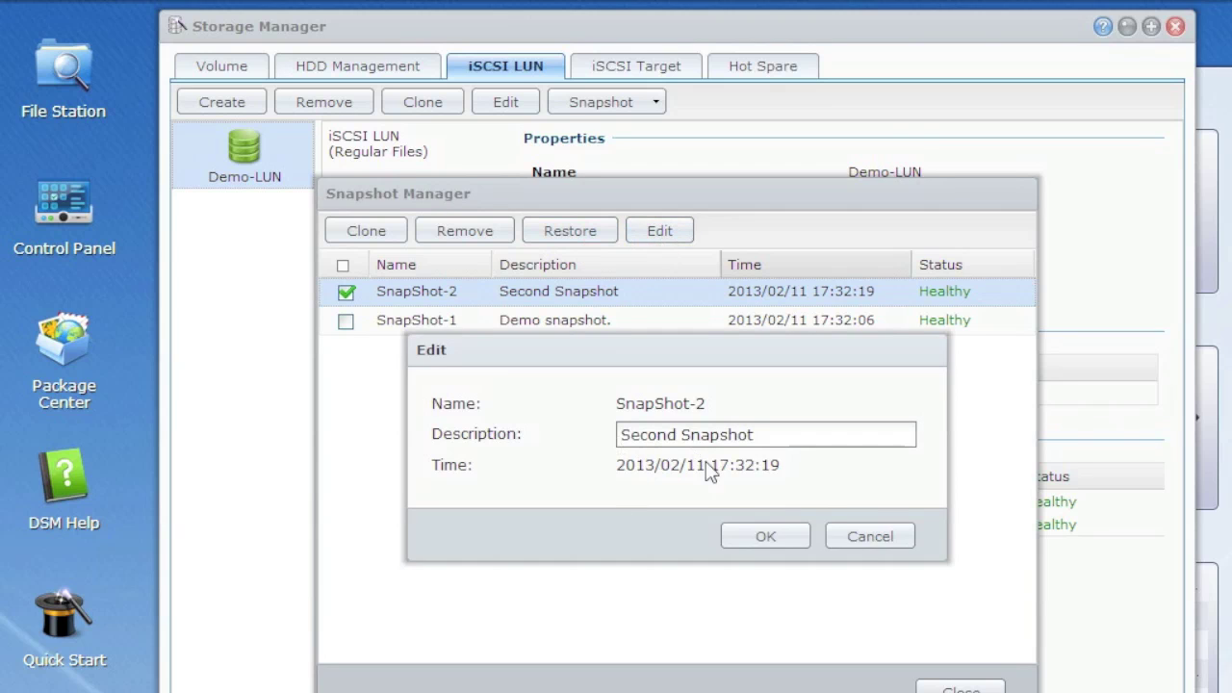
{"action": "left_click", "coordinate": [856, 539]}
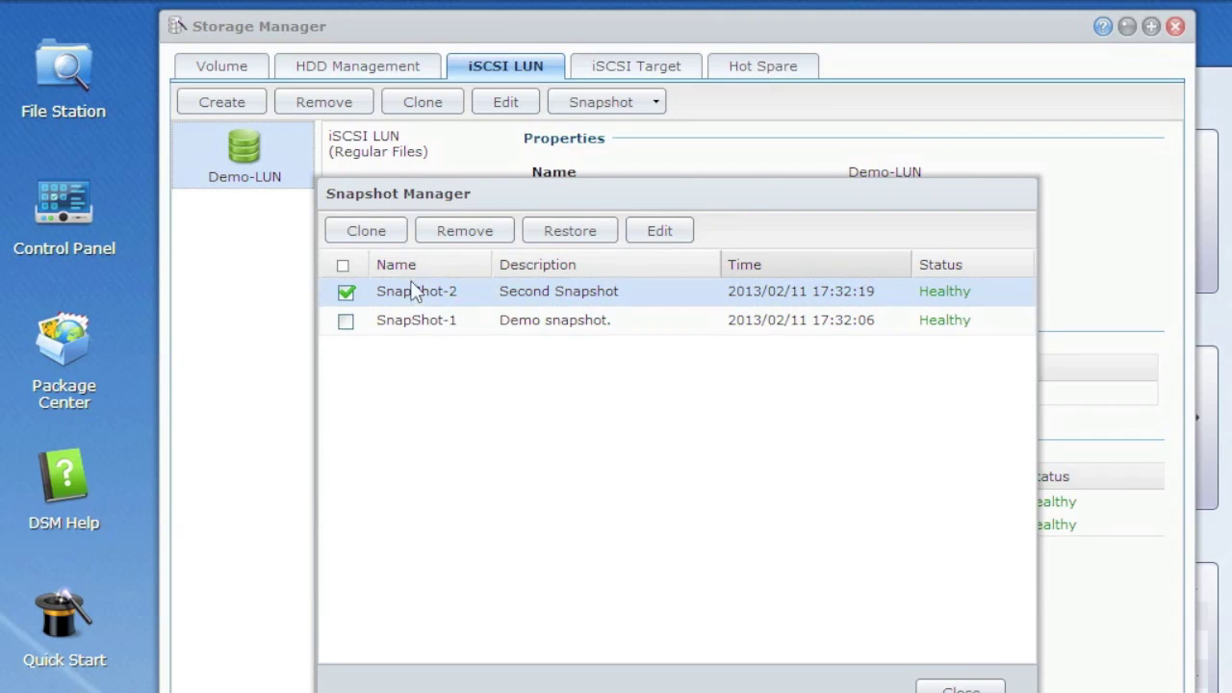
Step: Clone SnapShot-2 to a LUN named Cloned-Demo-LUN mapped to the Unicron-iSCSI target
{"action": "left_click", "coordinate": [390, 236]}
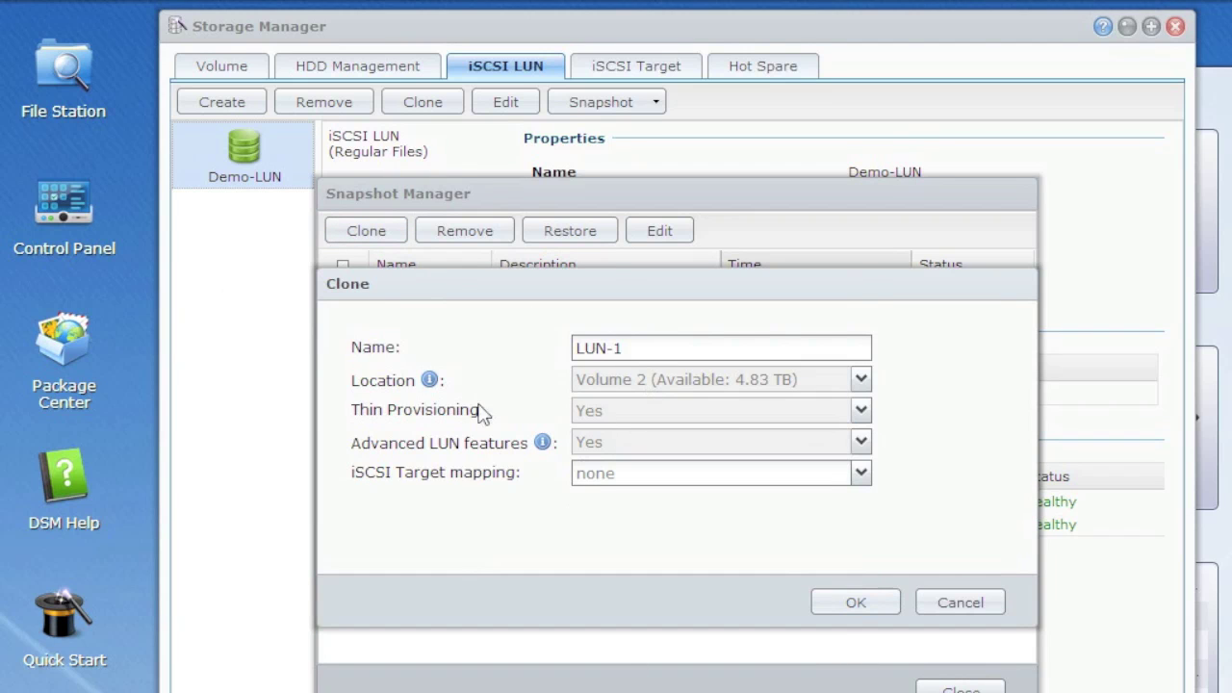
{"action": "triple_click", "coordinate": [633, 353]}
{"action": "type", "text": "Cloned-Demo-LUN"}
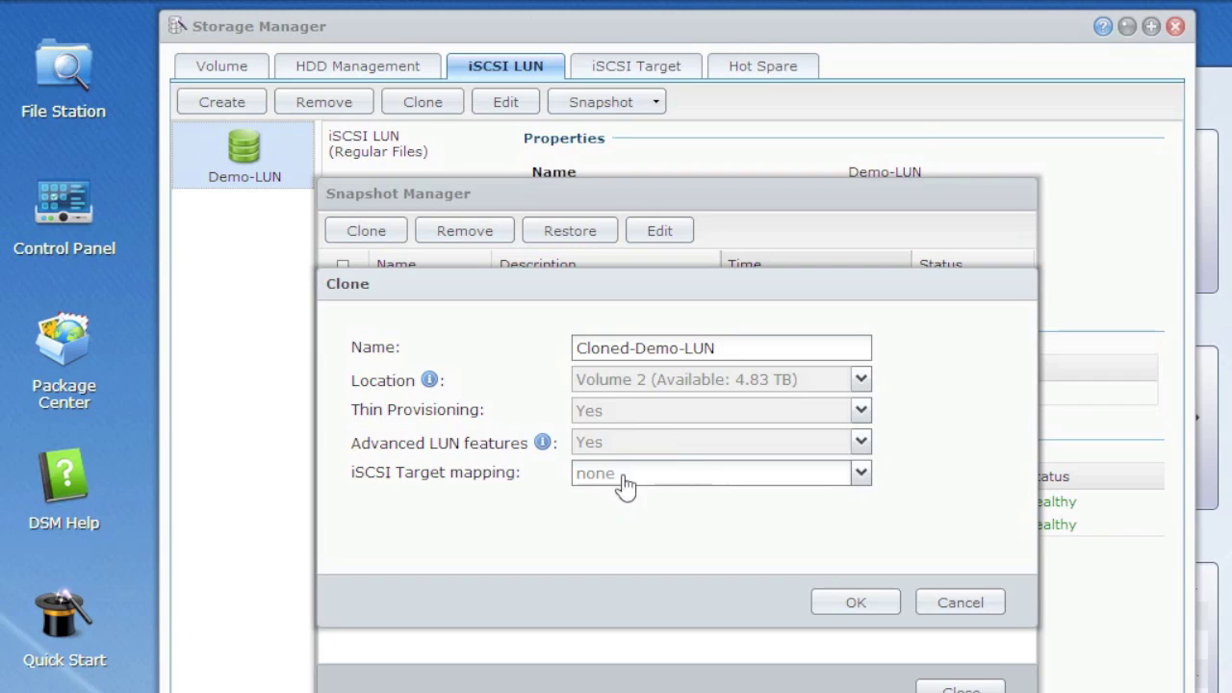
{"action": "left_click", "coordinate": [860, 474]}
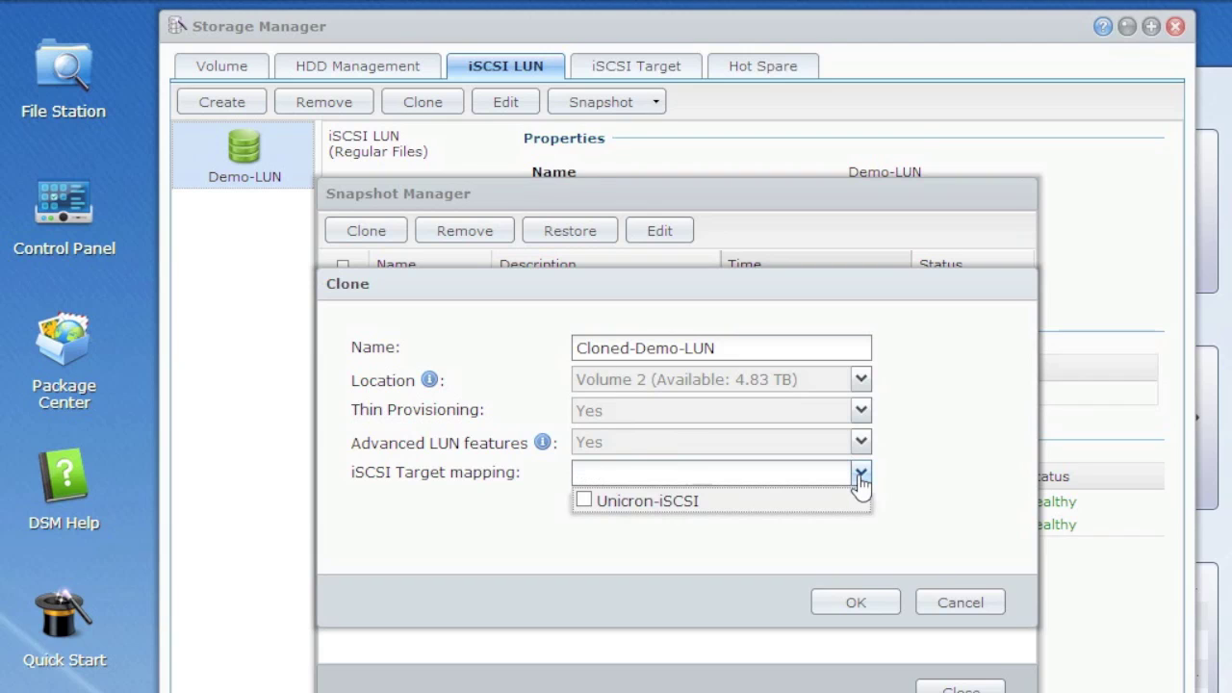
{"action": "left_click", "coordinate": [586, 501]}
{"action": "left_click", "coordinate": [655, 550]}
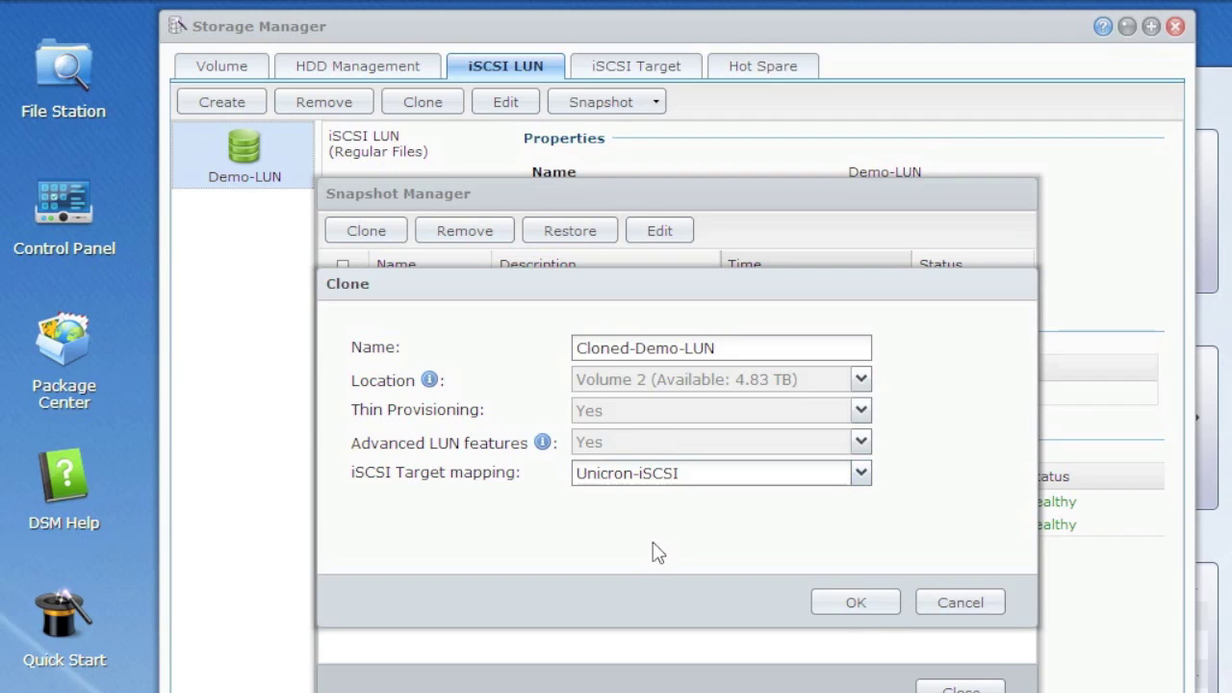
{"action": "left_click", "coordinate": [865, 605]}
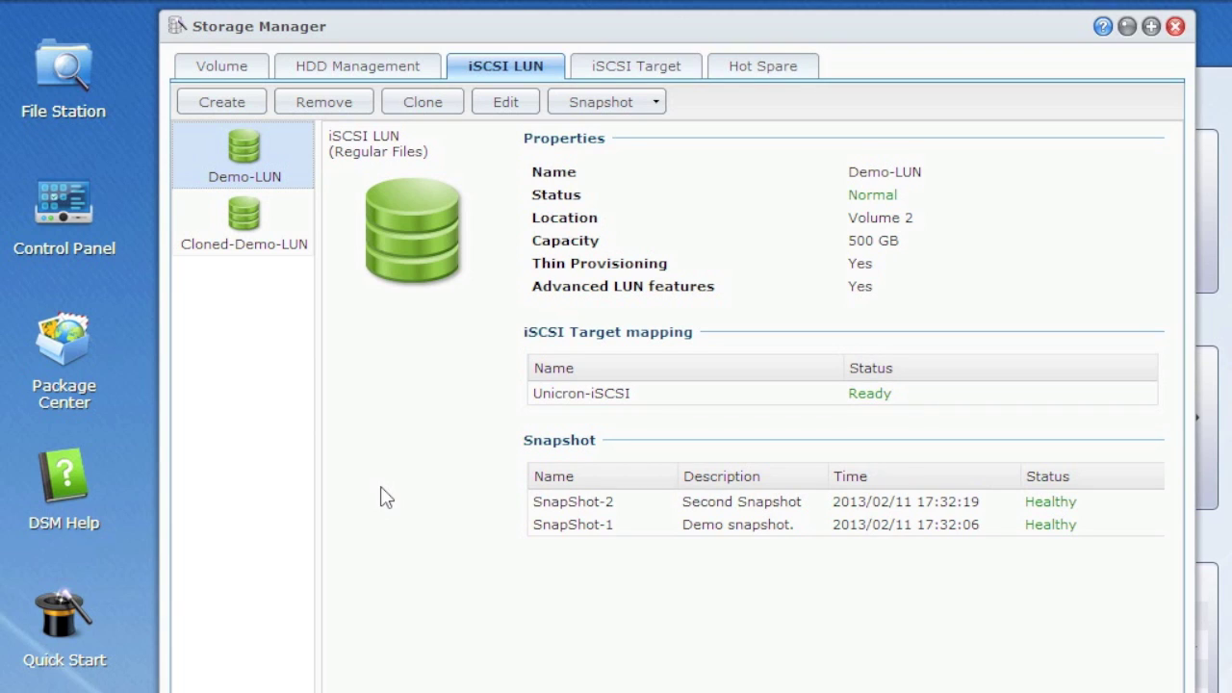
Step: Compare the properties of Cloned-Demo-LUN and Demo-LUN, and view the LUNs mapped to the Unicron-iSCSI target
{"action": "left_click", "coordinate": [262, 248]}
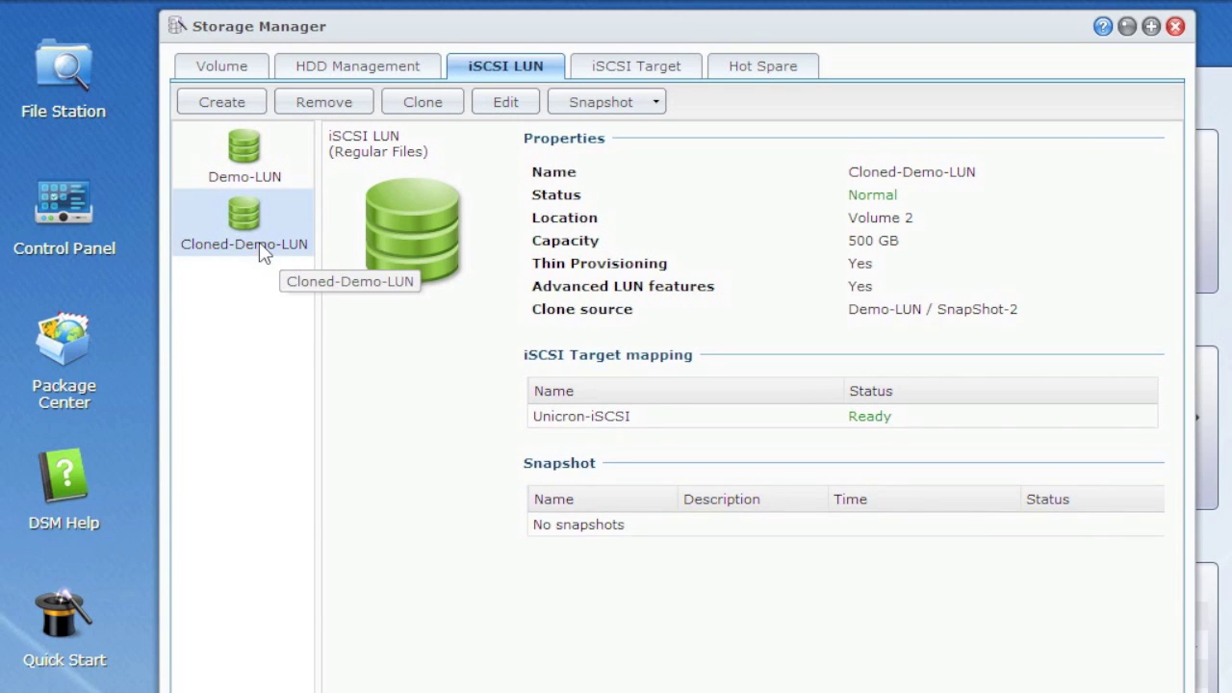
{"action": "left_click", "coordinate": [246, 154]}
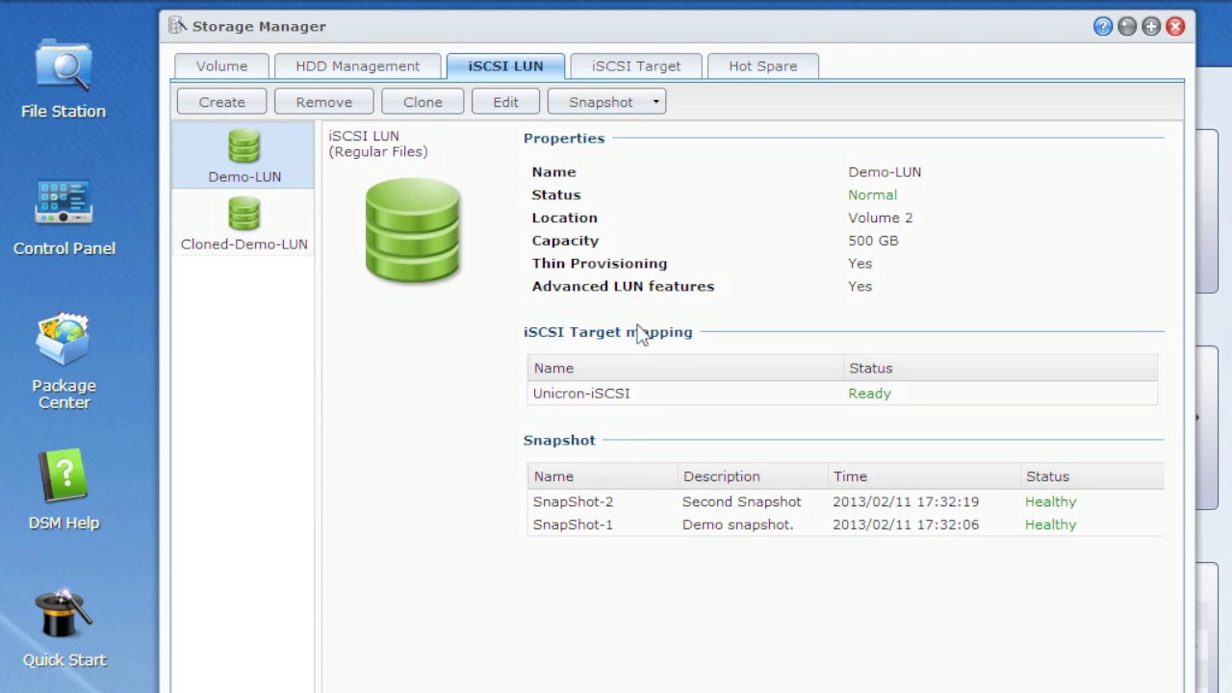
{"action": "left_click", "coordinate": [276, 251]}
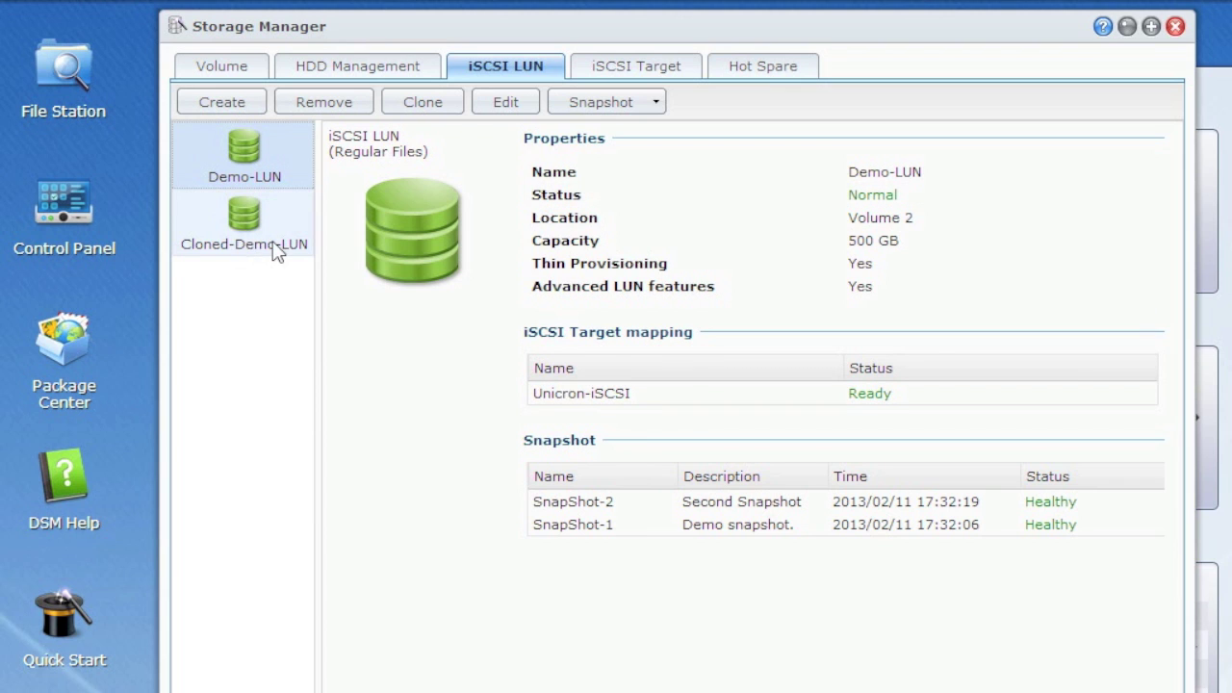
{"action": "left_click", "coordinate": [246, 178]}
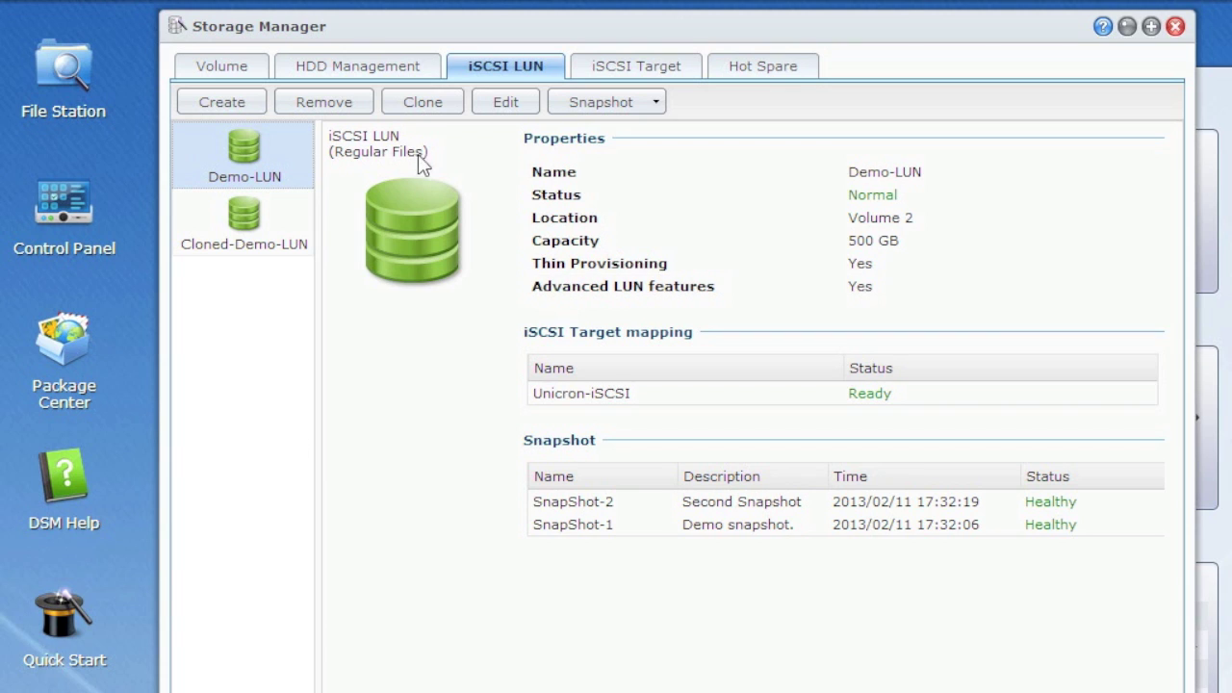
{"action": "left_click", "coordinate": [650, 75]}
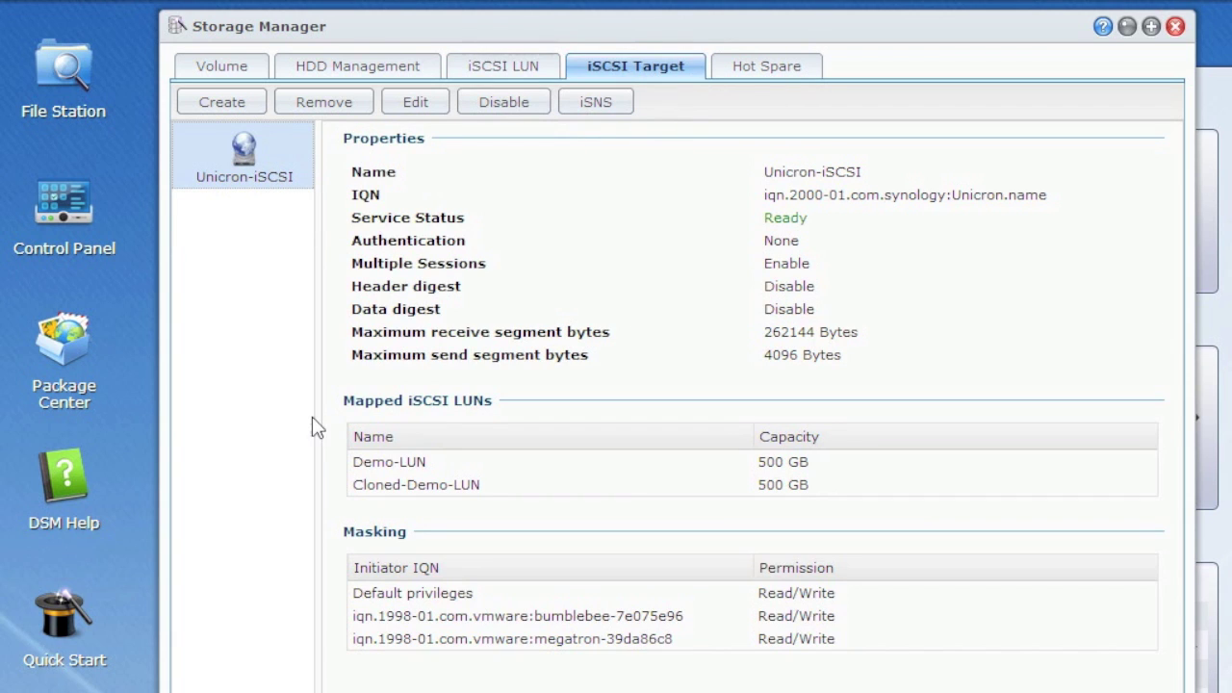